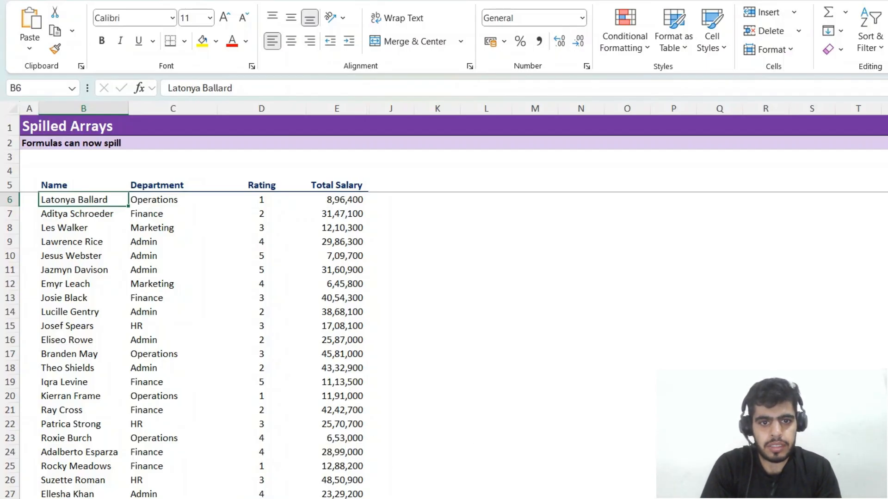
# Step: Enter a TRIMRANGE formula in cell L6 that references the whole of column B
pyautogui.click(478, 202)
pyautogui.write('=trim')
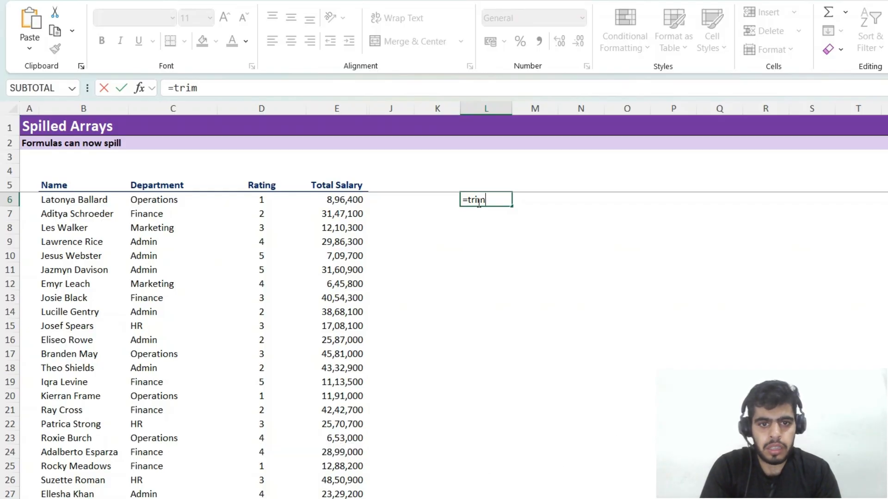
pyautogui.press('Tab')
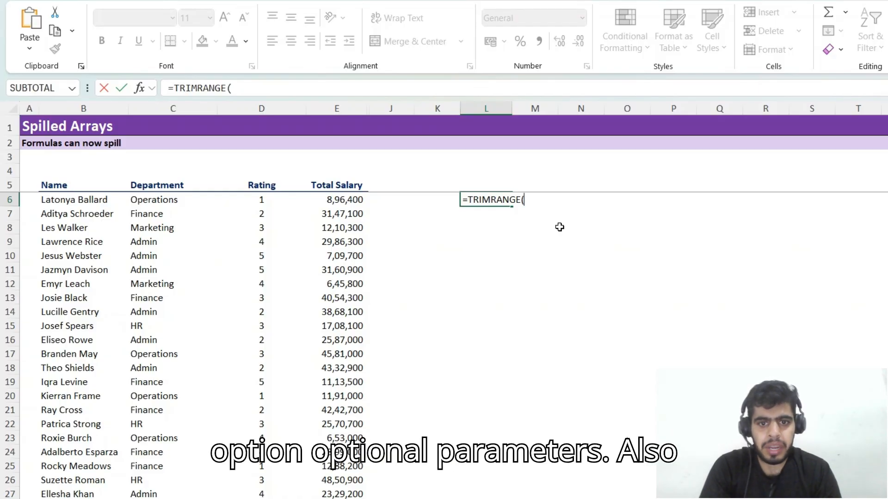
pyautogui.click(83, 108)
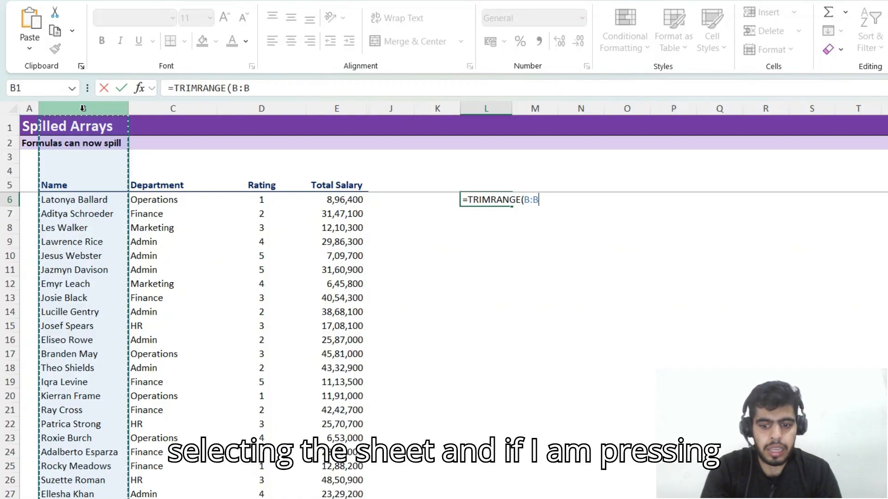
pyautogui.press('Return')
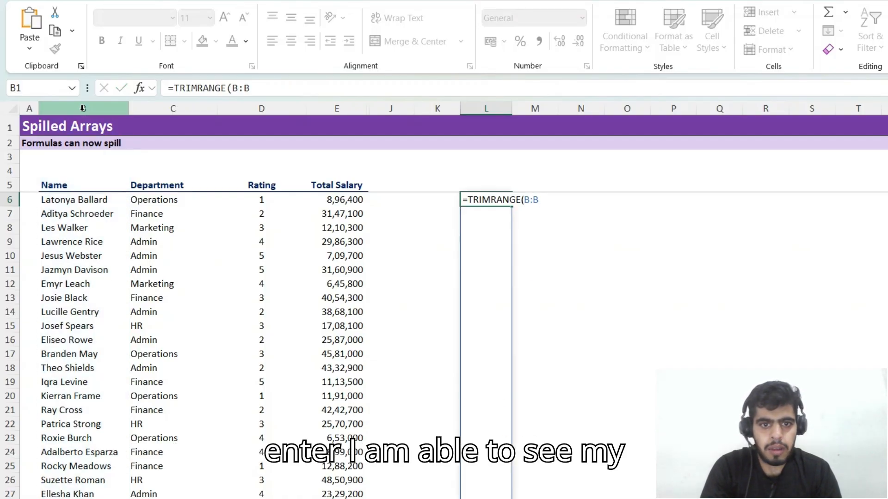
# Step: Examine where the spilled name list in column L starts and ends
pyautogui.press('Down')
pyautogui.hotkey('ctrl', 'Down')
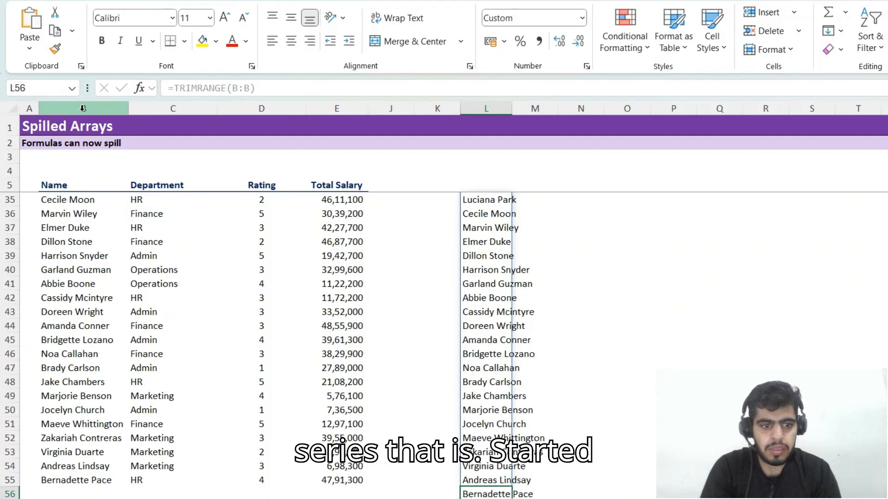
pyautogui.press('Down')
pyautogui.press('Up')
pyautogui.hotkey('ctrl', 'Up')
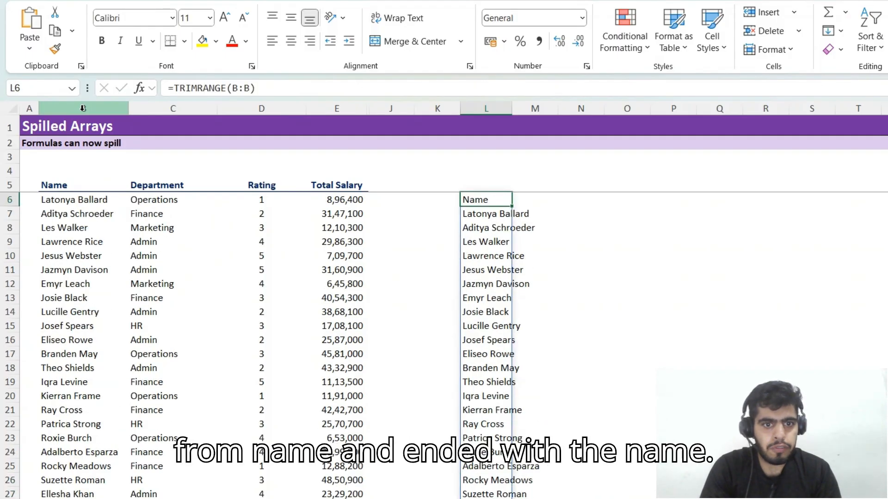
pyautogui.press('Down')
pyautogui.hotkey('ctrl', 'Down')
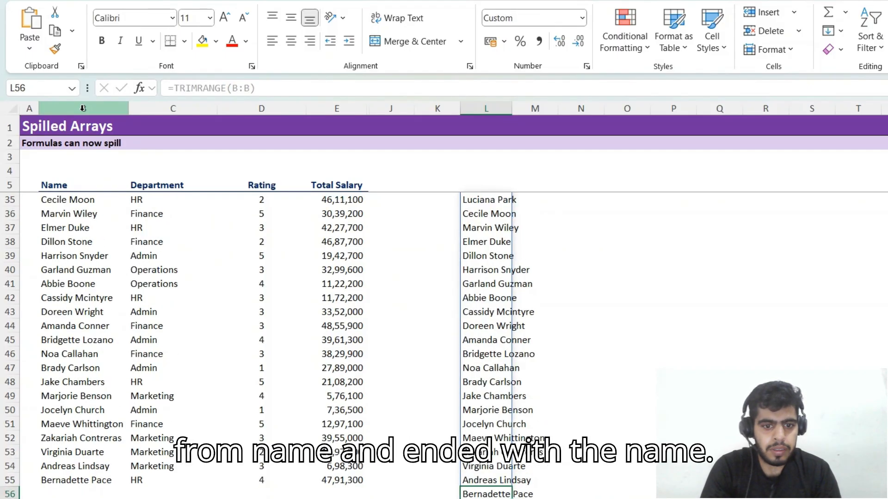
pyautogui.press('Down')
pyautogui.press('Up')
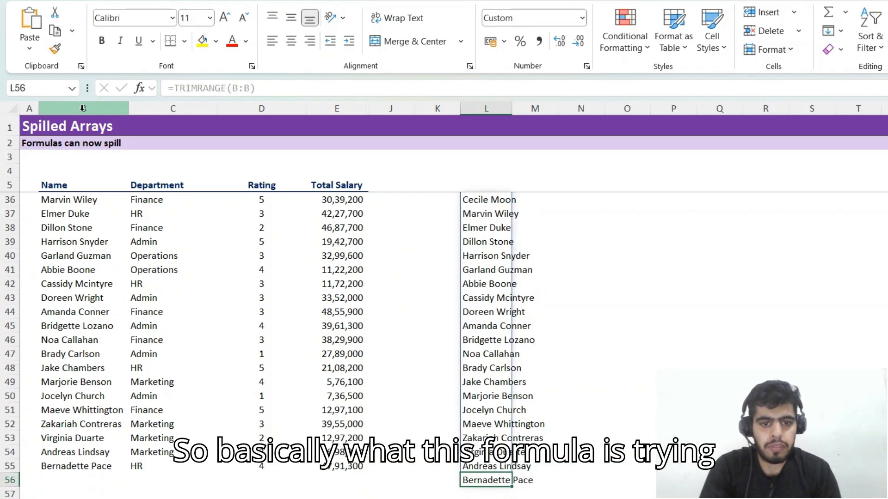
# Step: Autofit column L to the width of the spilled names
pyautogui.hotkey('ctrl', 'shift', 'Up')
pyautogui.hotkey('alt', 'h')
pyautogui.press('o')
pyautogui.press('i')
pyautogui.press('Right')
pyautogui.press('Right')
pyautogui.press('Left')
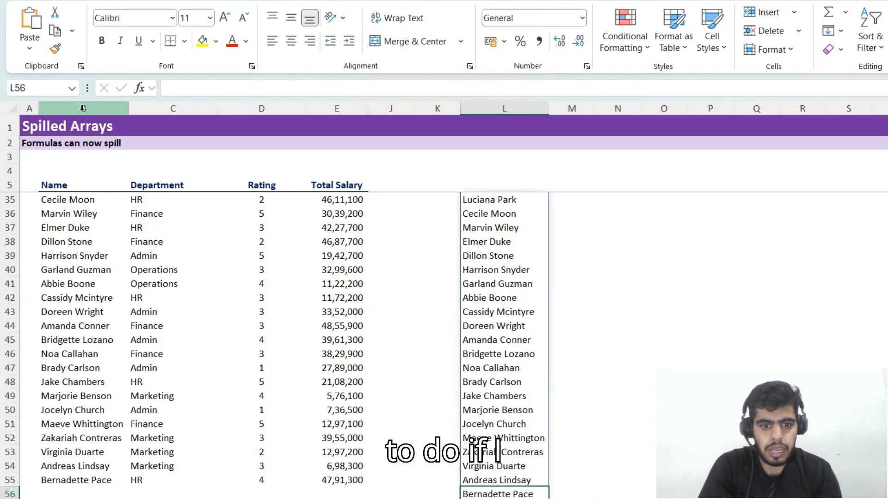
# Step: Examine the extent of the spilled range in column L from L6 down to its last name
pyautogui.press('Left')
pyautogui.press('Right')
pyautogui.press('Left')
pyautogui.hotkey('ctrl', 'Up')
pyautogui.hotkey('ctrl', 'Up')
pyautogui.press('Down')
pyautogui.press('Down')
pyautogui.press('Down')
pyautogui.press('Down')
pyautogui.press('Down')
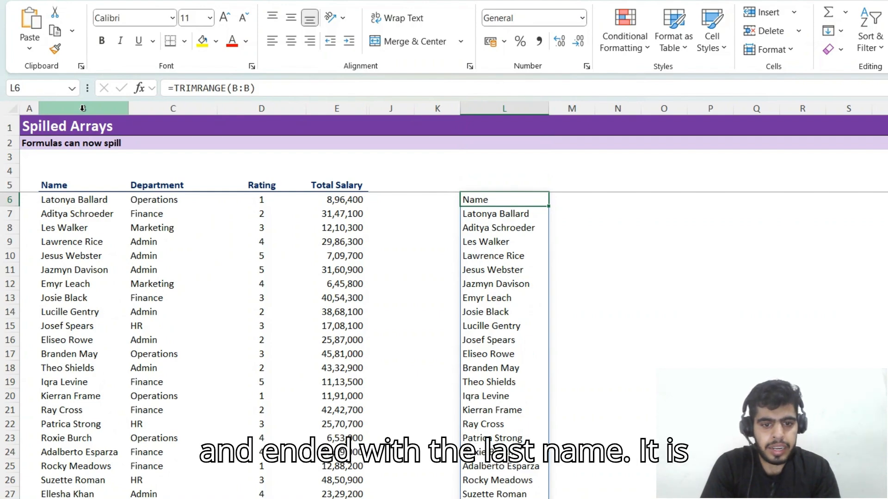
pyautogui.hotkey('ctrl', 'Down')
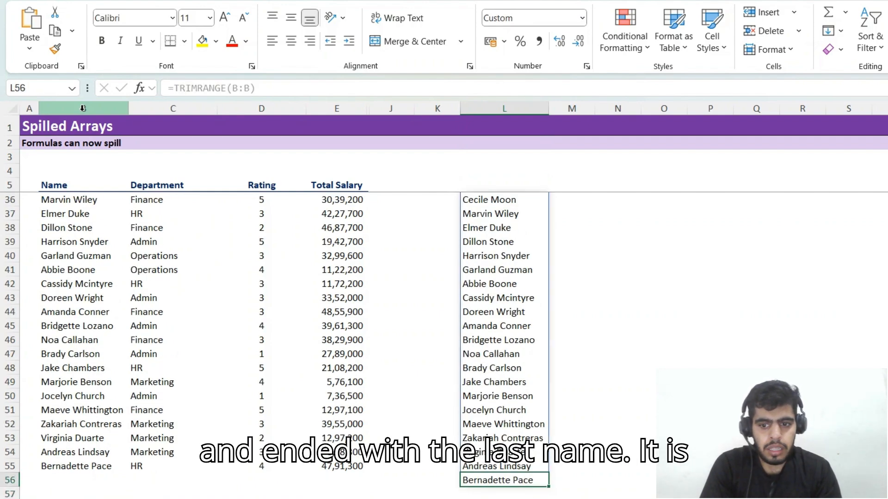
pyautogui.hotkey('ctrl', 'shift', 'Up')
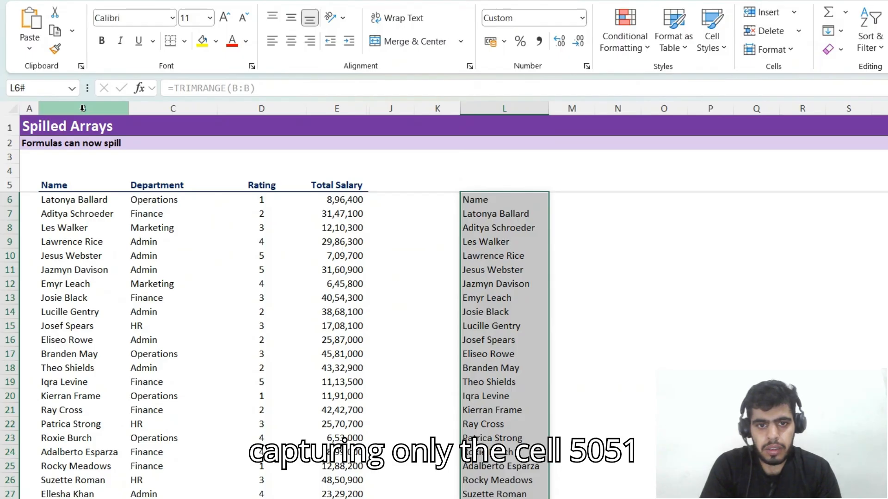
pyautogui.hotkey('ctrl', 'Down')
pyautogui.press('Down')
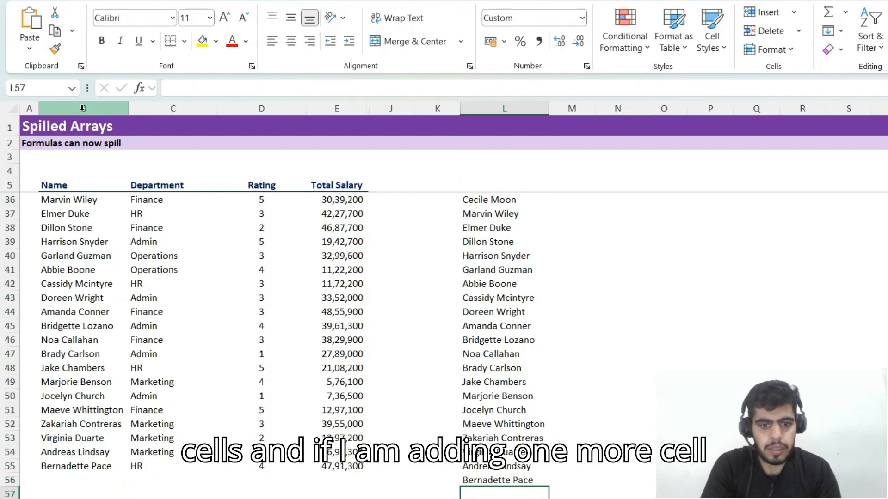
# Step: Enter ABC in cell B56 below the last name and check the end of the spilled list in column L
pyautogui.press('Left')
pyautogui.press('Left')
pyautogui.press('Left')
pyautogui.press('Left')
pyautogui.press('Left')
pyautogui.press('Left')
pyautogui.press('Up')
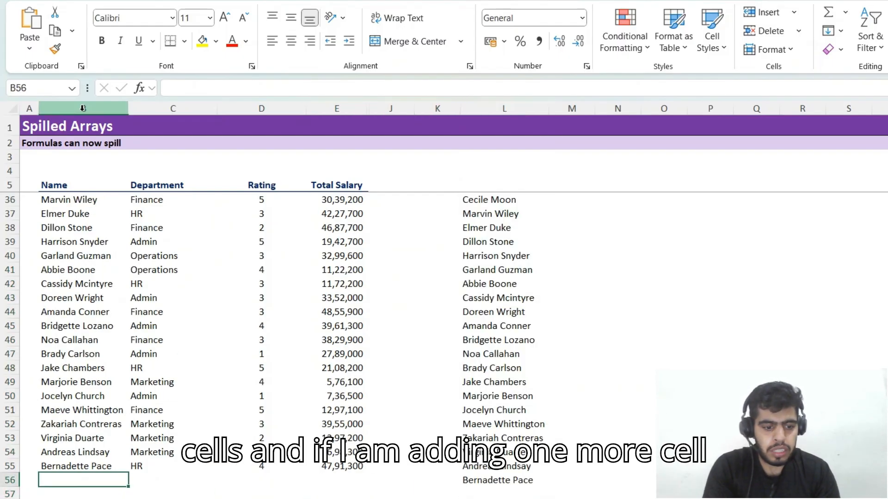
pyautogui.write('ABC')
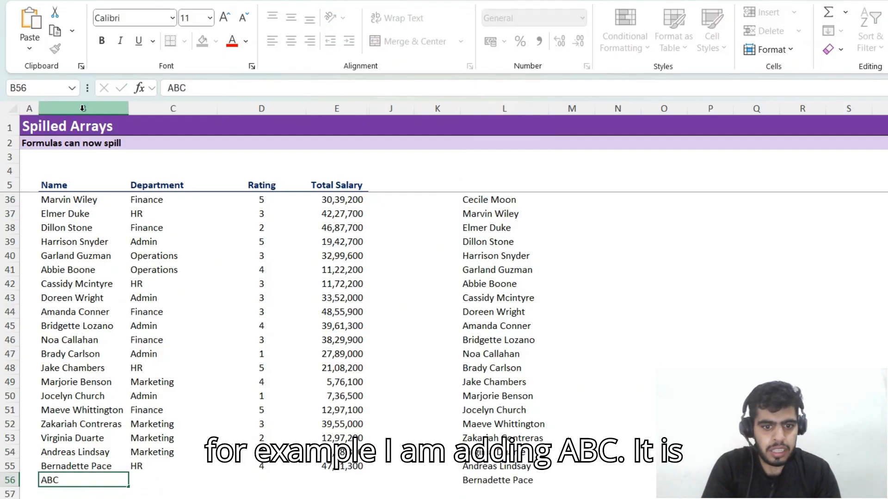
pyautogui.press('Return')
pyautogui.press('Right')
pyautogui.press('Right')
pyautogui.press('Right')
pyautogui.press('Right')
pyautogui.press('Right')
pyautogui.press('Down')
pyautogui.press('Right')
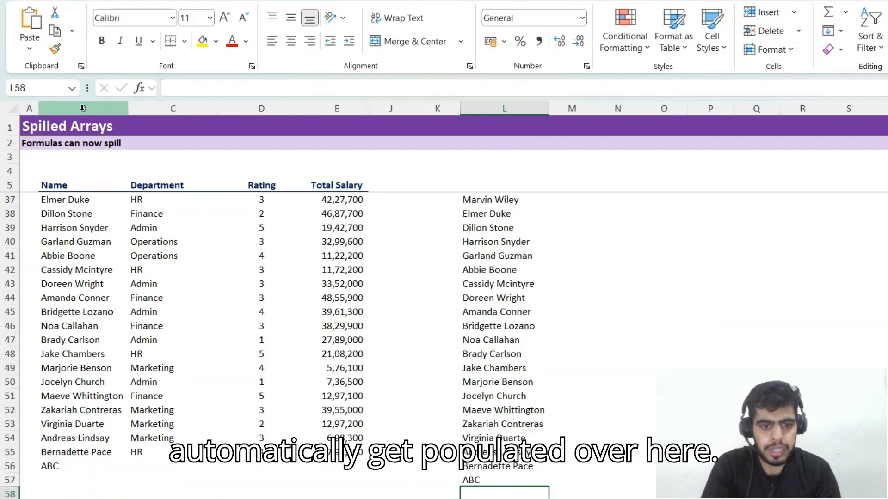
# Step: Undo the ABC entry in B56 and return to the end of the spilled list
pyautogui.hotkey('ctrl', 'z')
pyautogui.press('Right')
pyautogui.press('Right')
pyautogui.press('Right')
pyautogui.press('Right')
pyautogui.press('Right')
pyautogui.press('Right')
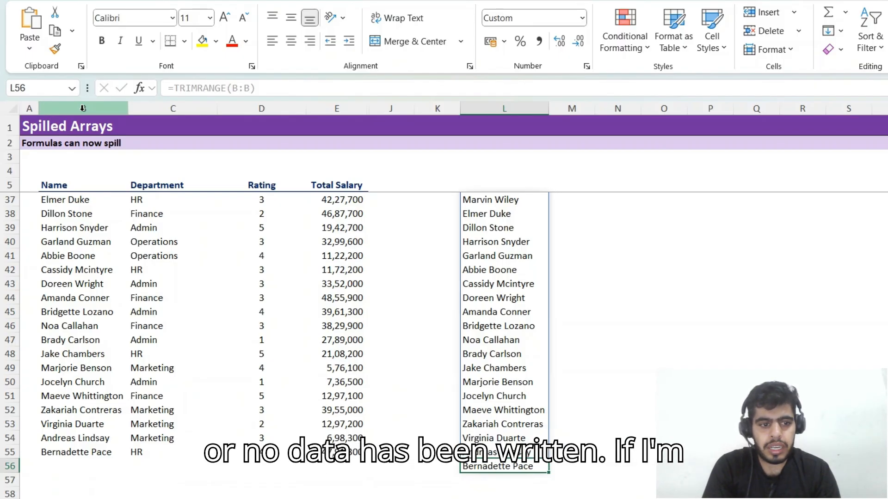
# Step: Enter a single space in cell B56 and select the whole spilled range in column L to check its size
pyautogui.press('Left')
pyautogui.press('Left')
pyautogui.press('Left')
pyautogui.press('Left')
pyautogui.press('Left')
pyautogui.press('Left')
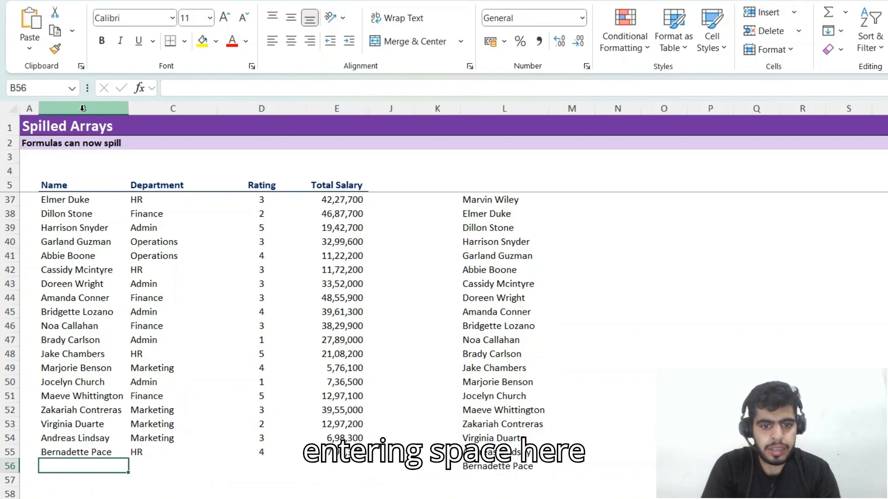
pyautogui.press('Return')
pyautogui.press('Right')
pyautogui.press('Right')
pyautogui.press('Right')
pyautogui.press('Right')
pyautogui.press('Right')
pyautogui.press('Right')
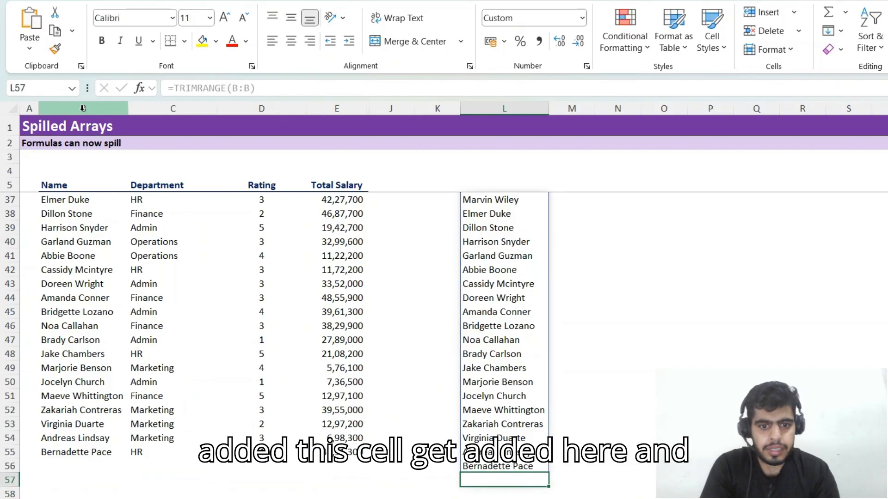
pyautogui.hotkey('ctrl', 'shift', 'Up')
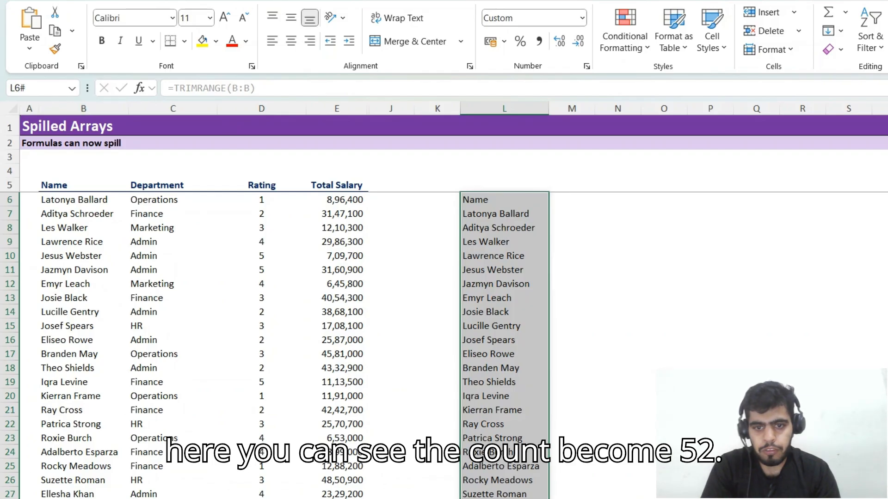
# Step: Undo the space entered in B56 and go back to the last spilled cell in column L
pyautogui.click(546, 337)
pyautogui.hotkey('ctrl', 'z')
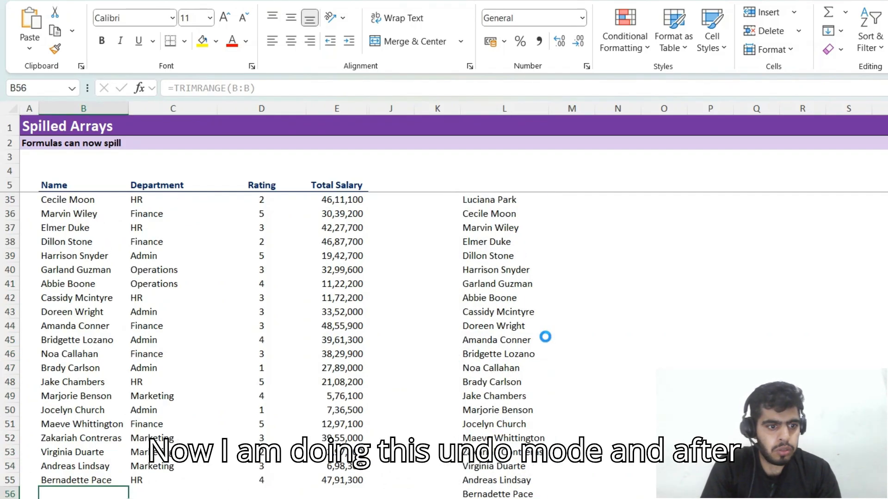
pyautogui.press('Right')
pyautogui.press('Right')
pyautogui.press('Right')
pyautogui.press('Right')
pyautogui.press('Right')
pyautogui.press('Right')
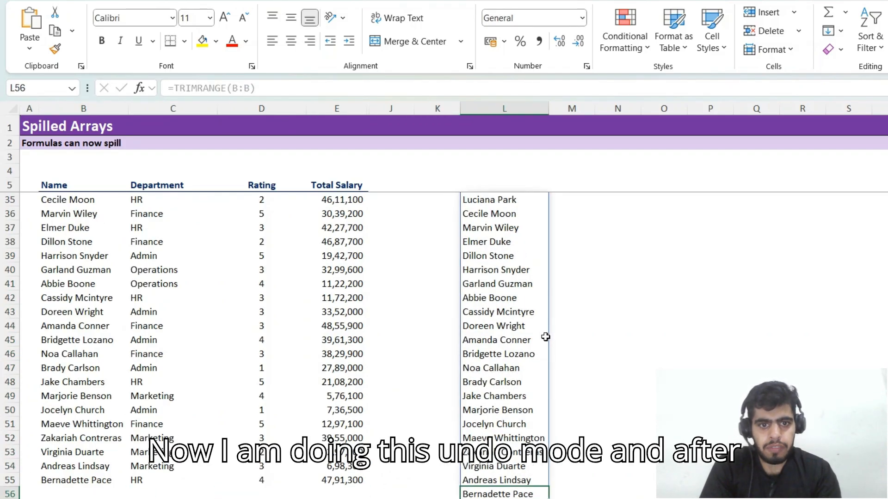
# Step: Add 1 as the second argument of the L6 formula, making it =TRIMRANGE(B:B,1)
pyautogui.hotkey('ctrl', 'Up')
pyautogui.press('F2')
pyautogui.press('Left')
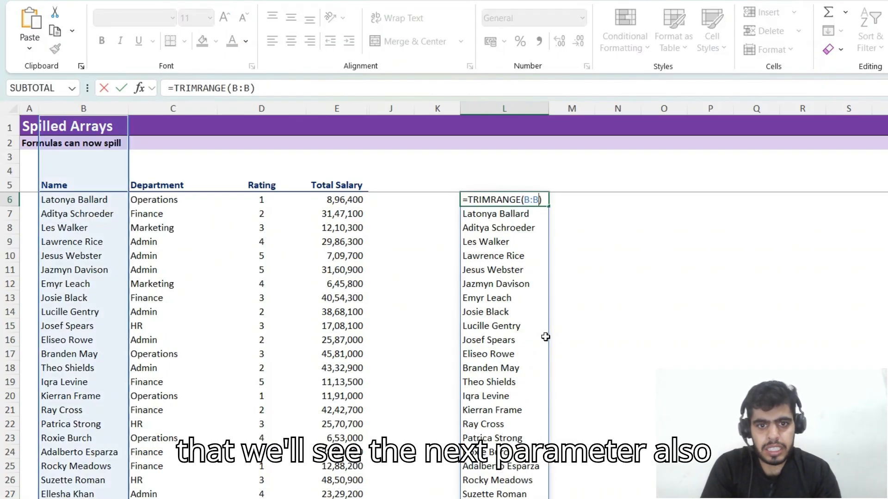
pyautogui.write(',')
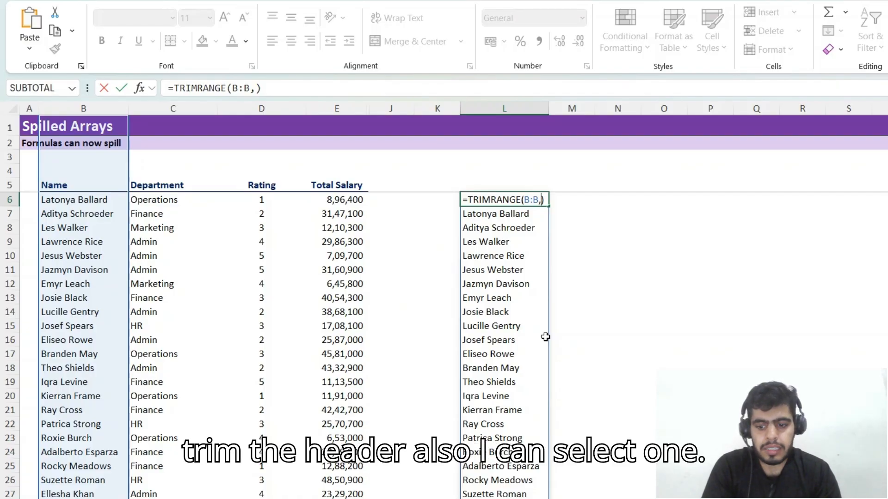
pyautogui.write('1')
pyautogui.press('Return')
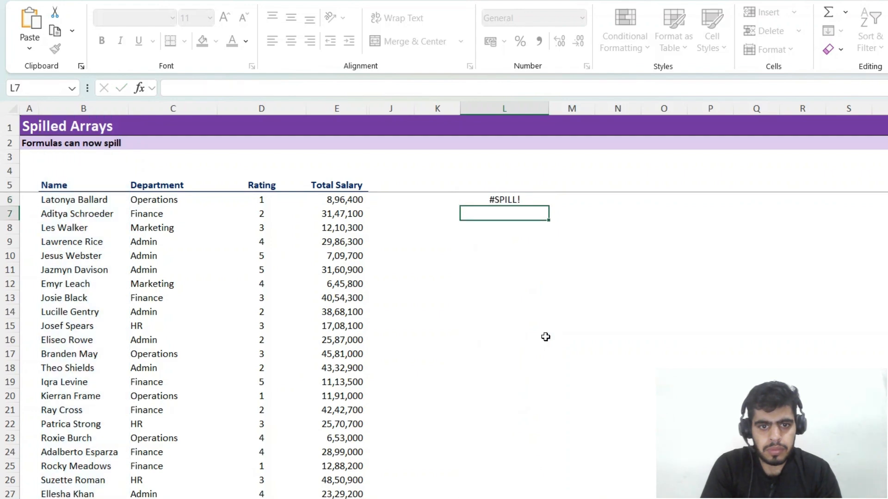
# Step: Try re-entering the second argument of the TRIMRANGE formula in L6 as 1
pyautogui.press('Up')
pyautogui.press('F2')
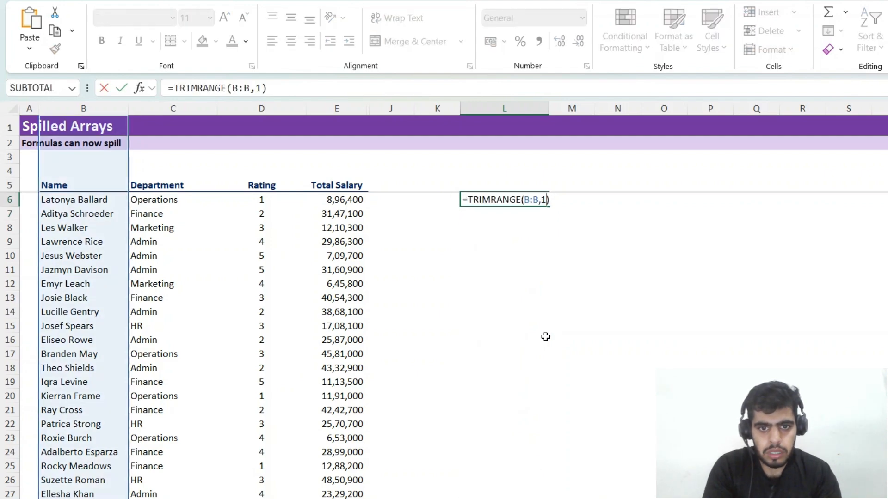
pyautogui.press('BackSpace')
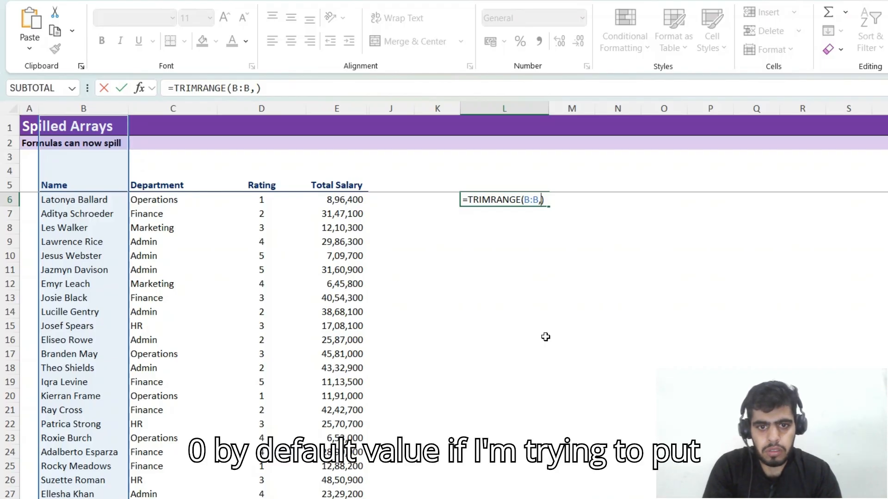
pyautogui.write('1')
pyautogui.hotkey('ctrl', 'Return')
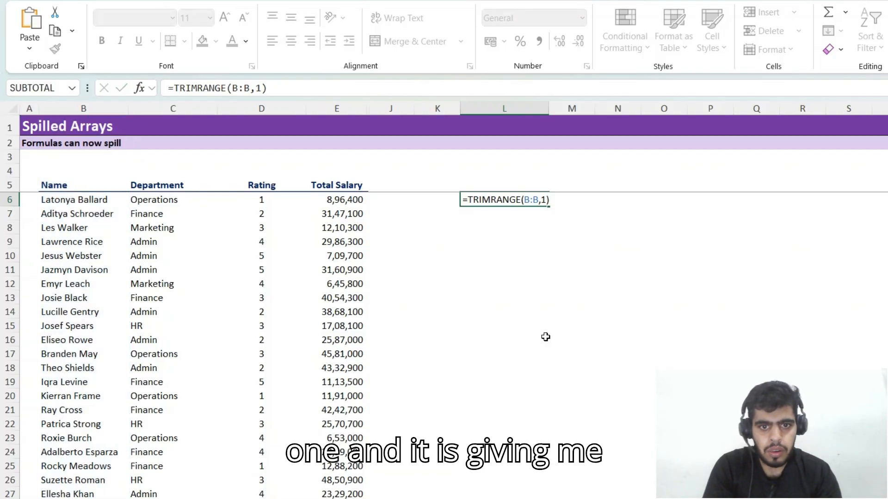
# Step: Move the formula =TRIMRANGE(B:B,1) from L6 to L1 by copying its text and clearing the original cell
pyautogui.press('Up')
pyautogui.press('F2')
pyautogui.hotkey('shift', 'Home')
pyautogui.hotkey('ctrl', 'c')
pyautogui.press('Escape')
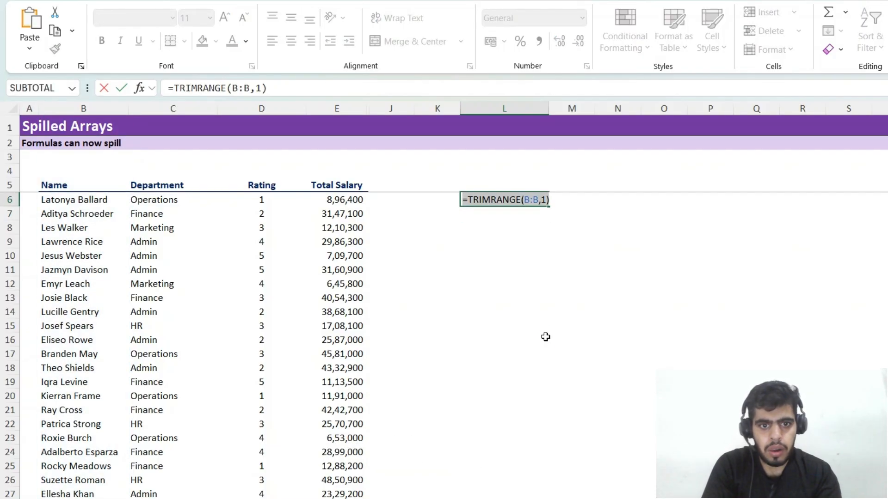
pyautogui.press('Delete')
pyautogui.hotkey('ctrl', 'Up')
pyautogui.press('F2')
pyautogui.hotkey('ctrl', 'v')
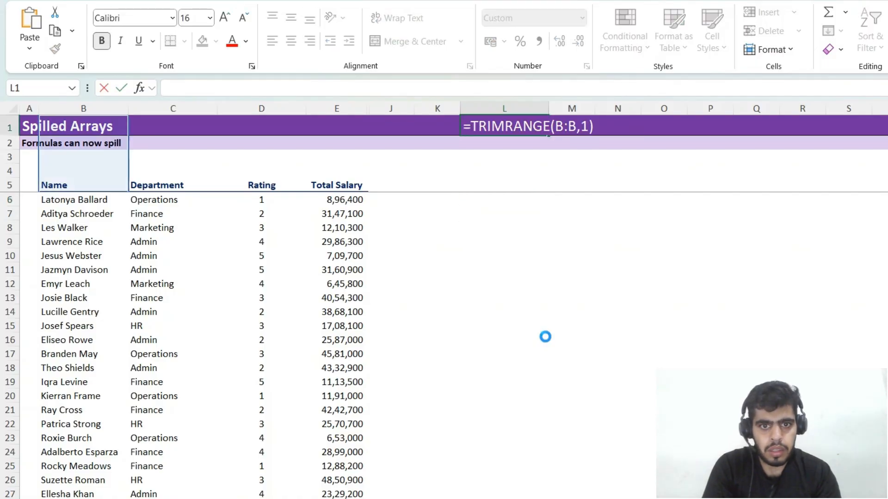
pyautogui.press('Return')
pyautogui.press('Return')
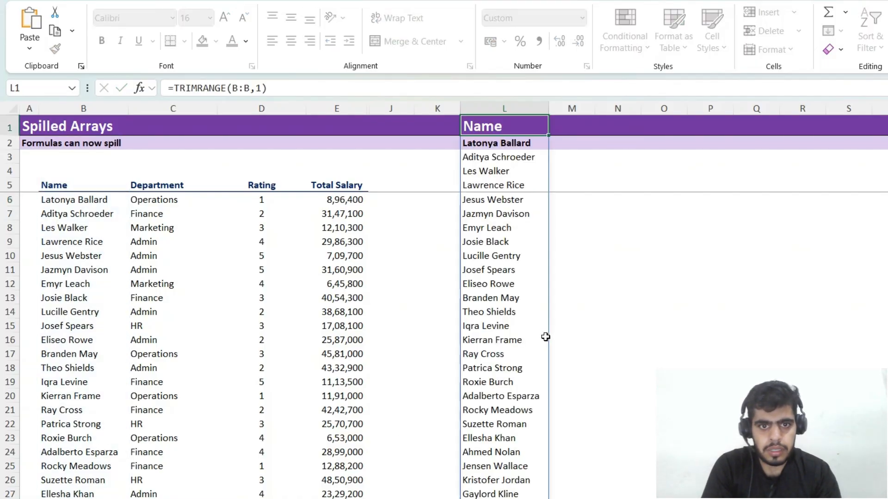
# Step: Examine how far the spilled range in column L extends toward the last row of the sheet
pyautogui.press('Down')
pyautogui.press('Down')
pyautogui.press('Down')
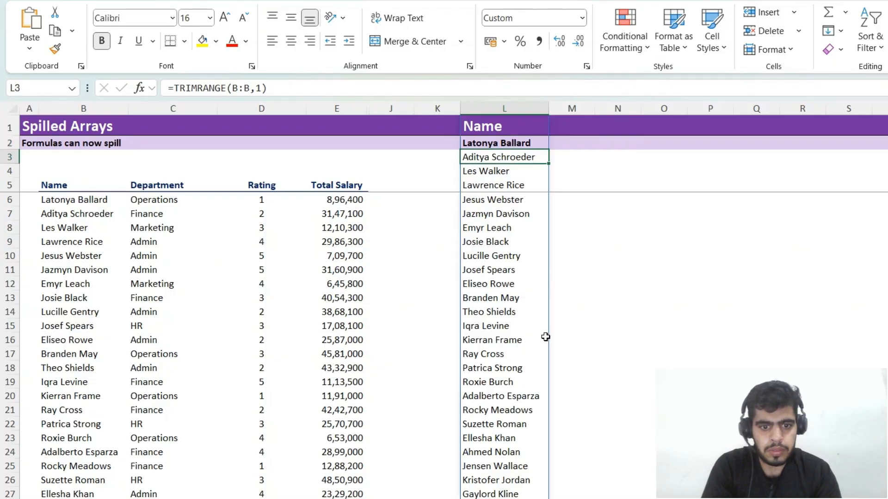
pyautogui.hotkey('ctrl', 'Down')
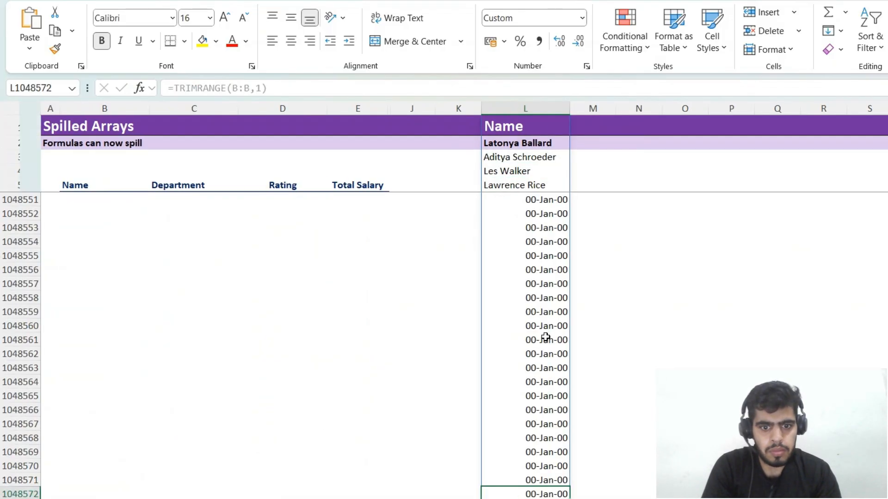
pyautogui.press('Down')
pyautogui.press('Down')
pyautogui.press('Down')
pyautogui.press('Down')
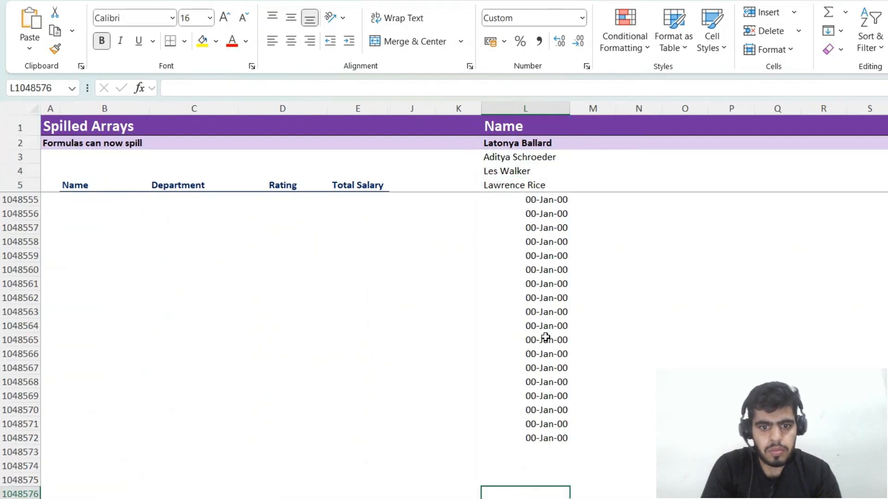
pyautogui.press('Up')
pyautogui.hotkey('ctrl', 'Up')
pyautogui.hotkey('ctrl', 'Up')
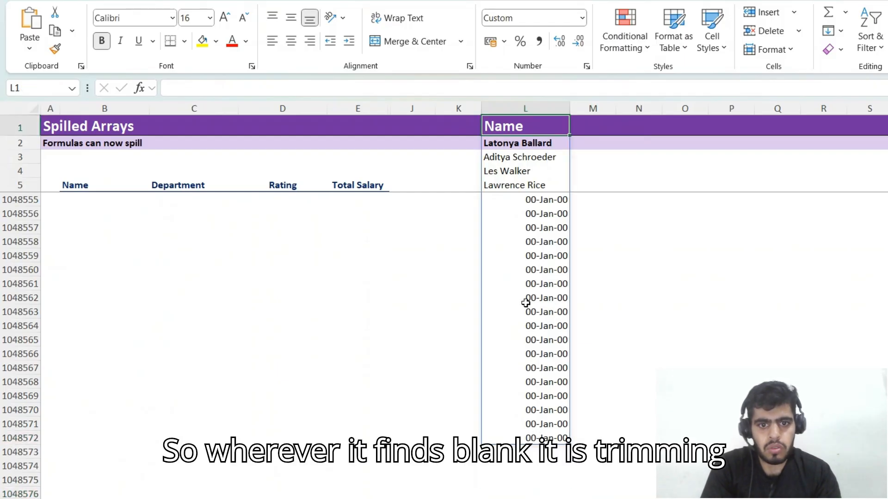
# Step: Examine the trailing cells at the end of the column L spill, up to row 1048555
pyautogui.click(526, 303)
pyautogui.press('Down')
pyautogui.press('Up')
pyautogui.press('Up')
pyautogui.press('Up')
pyautogui.press('Up')
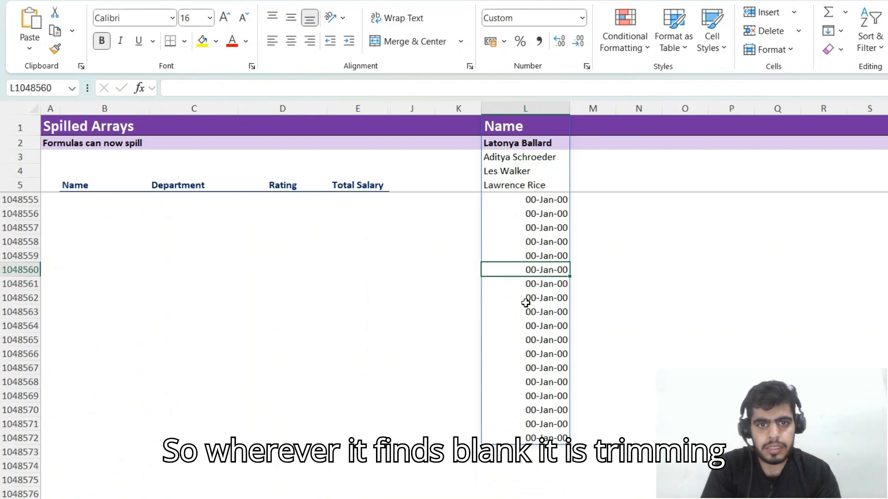
pyautogui.press('Up')
pyautogui.press('Up')
pyautogui.press('Up')
pyautogui.press('Up')
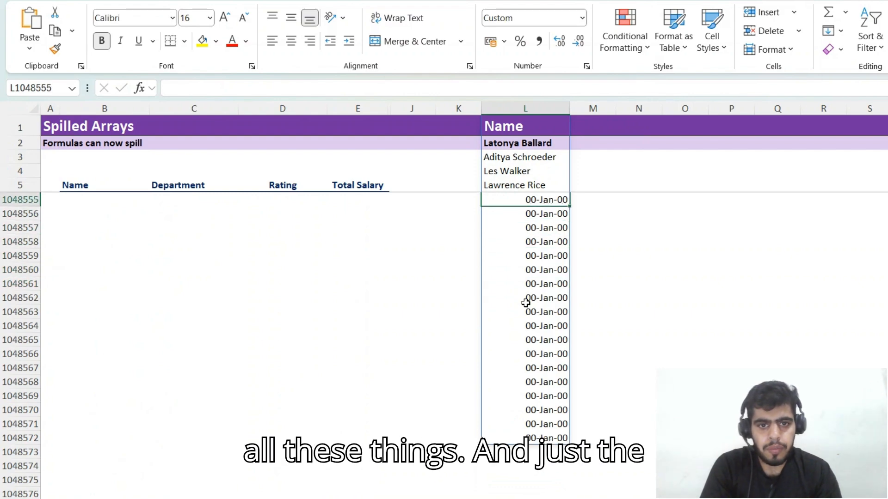
# Step: Set the second argument of the formula in L1 to 2, making it =TRIMRANGE(B:B,2)
pyautogui.hotkey('ctrl', 'Up')
pyautogui.press('F2')
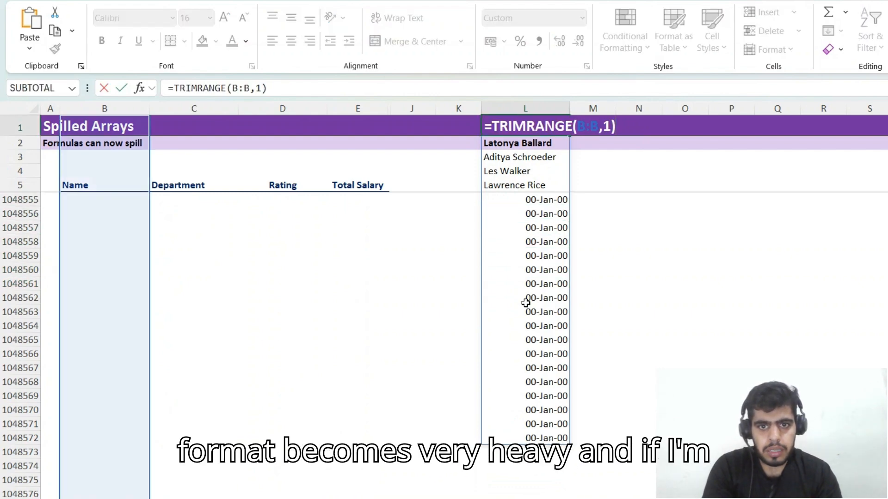
pyautogui.press('Left')
pyautogui.press('BackSpace')
pyautogui.write('2')
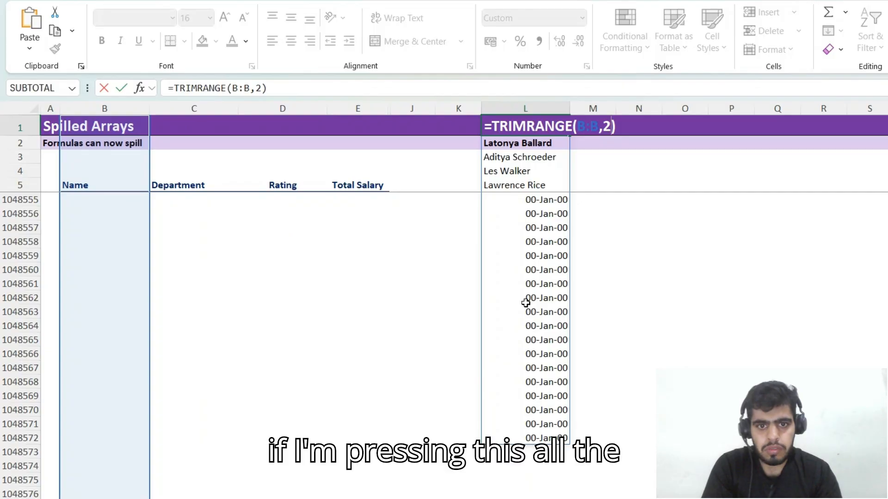
pyautogui.press('Return')
pyautogui.press('Up')
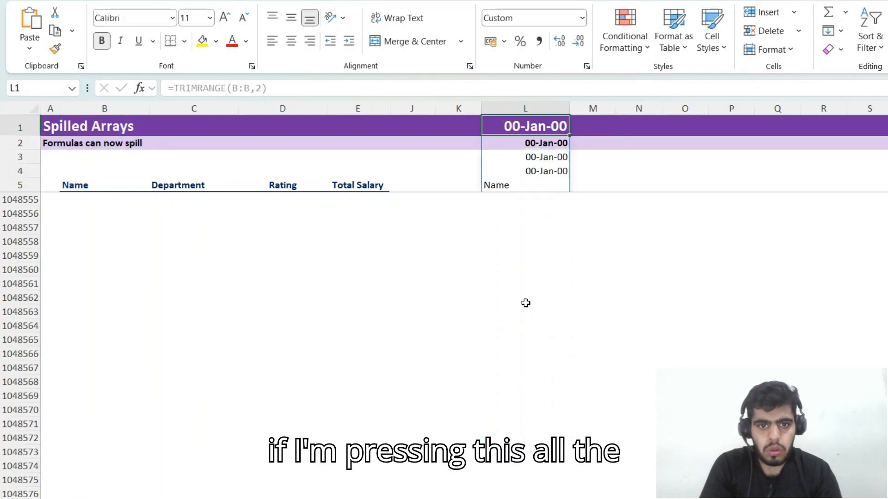
# Step: Examine the spilled names in column L from the leading blanks down to the end of the list
pyautogui.press('Down')
pyautogui.press('Down')
pyautogui.press('Down')
pyautogui.press('Down')
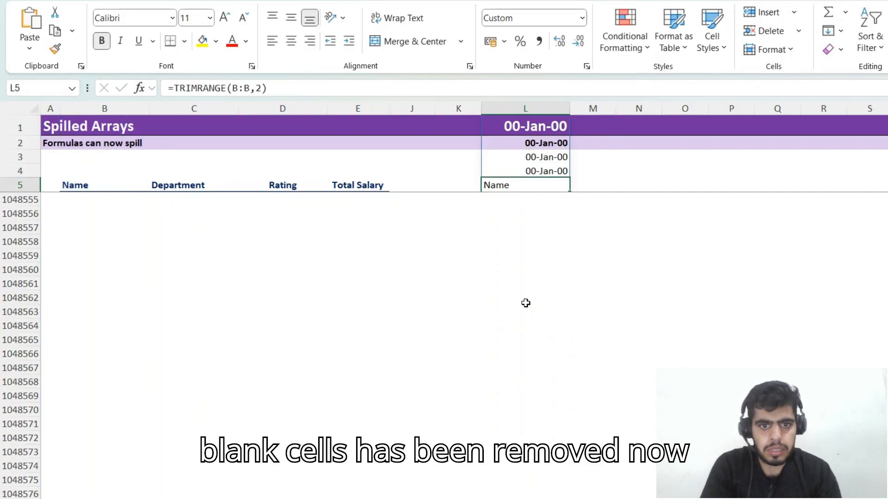
pyautogui.press('Down')
pyautogui.press('Down')
pyautogui.press('Down')
pyautogui.press('Down')
pyautogui.press('Down')
pyautogui.press('Down')
pyautogui.press('Down')
pyautogui.press('Down')
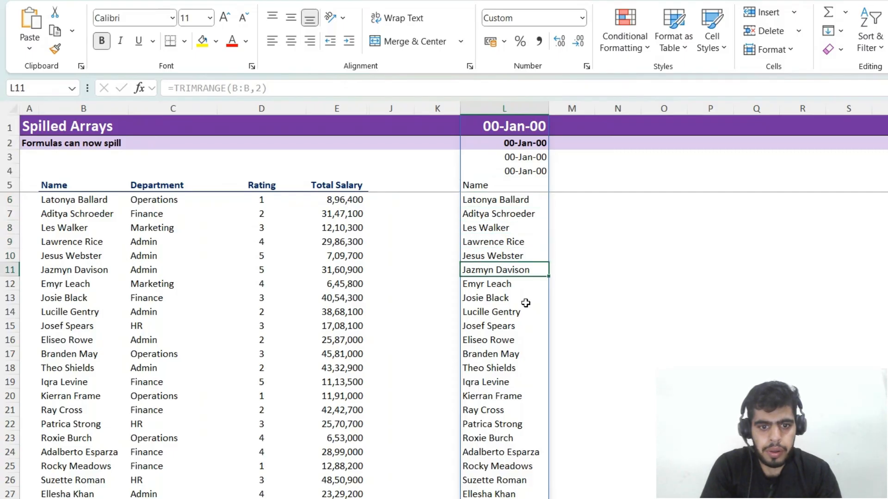
pyautogui.press('Down')
pyautogui.press('Down')
pyautogui.press('Down')
pyautogui.press('Down')
pyautogui.press('Down')
pyautogui.press('Down')
pyautogui.press('Down')
pyautogui.press('Down')
pyautogui.press('Down')
pyautogui.press('Down')
pyautogui.press('Down')
pyautogui.press('Down')
pyautogui.press('Down')
pyautogui.press('Down')
pyautogui.press('Down')
pyautogui.press('Down')
pyautogui.press('Down')
pyautogui.press('Down')
pyautogui.press('Down')
pyautogui.press('Down')
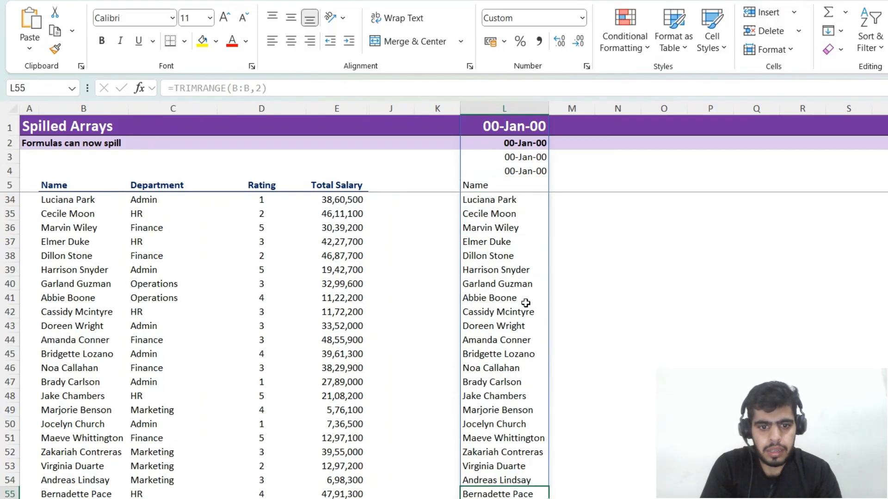
pyautogui.press('Down')
pyautogui.press('Up')
pyautogui.press('Up')
pyautogui.press('Up')
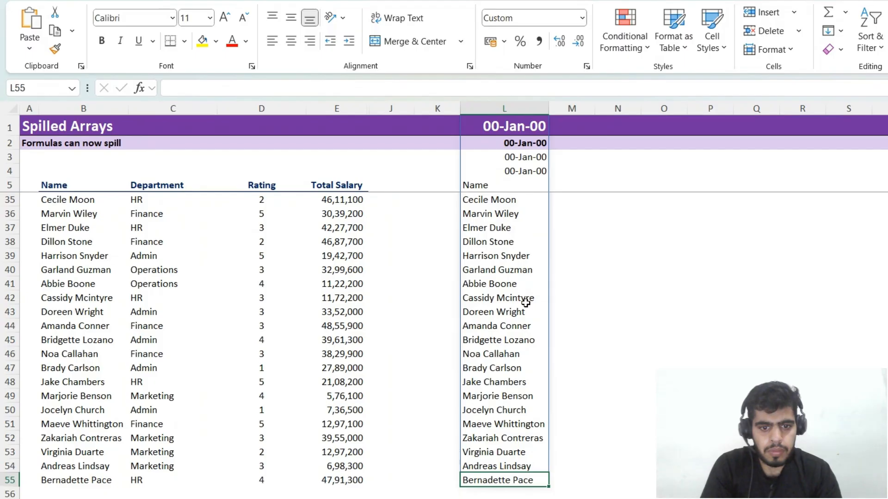
# Step: Change the second argument of the formula in L1 to 3, making it =TRIMRANGE(B:B,3)
pyautogui.hotkey('ctrl', 'Up')
pyautogui.press('F2')
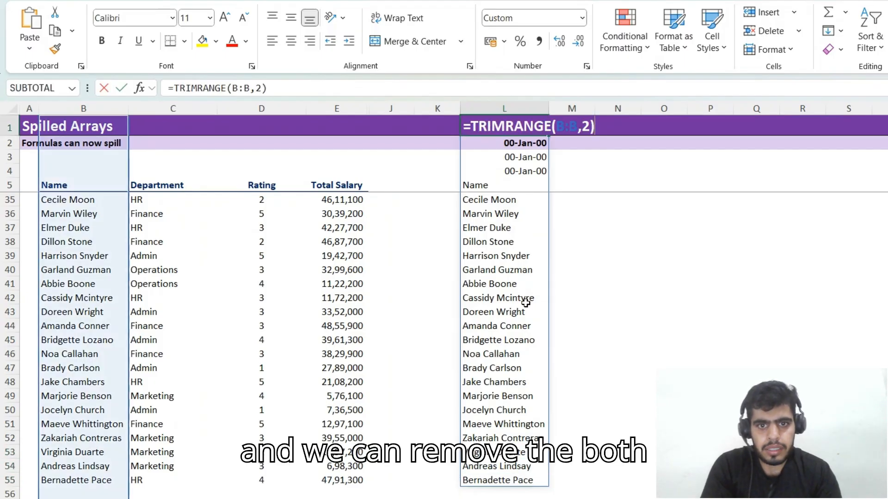
pyautogui.press('BackSpace')
pyautogui.write('3')
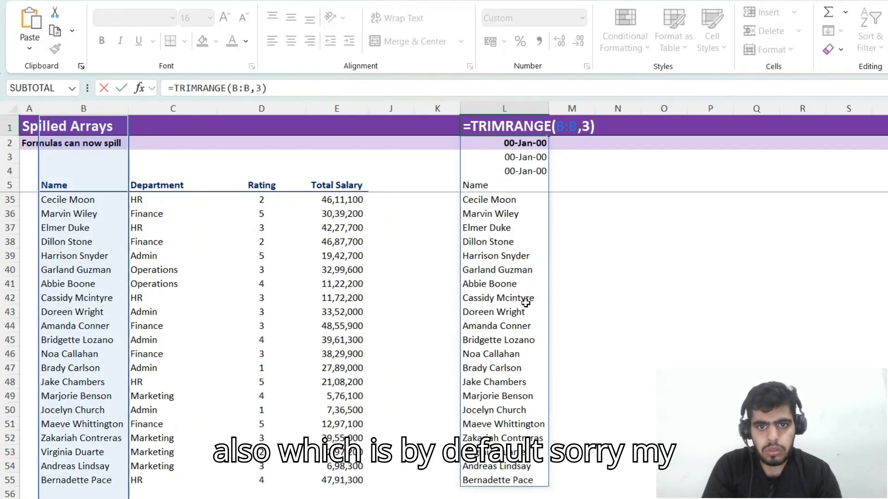
pyautogui.press('Return')
pyautogui.press('Up')
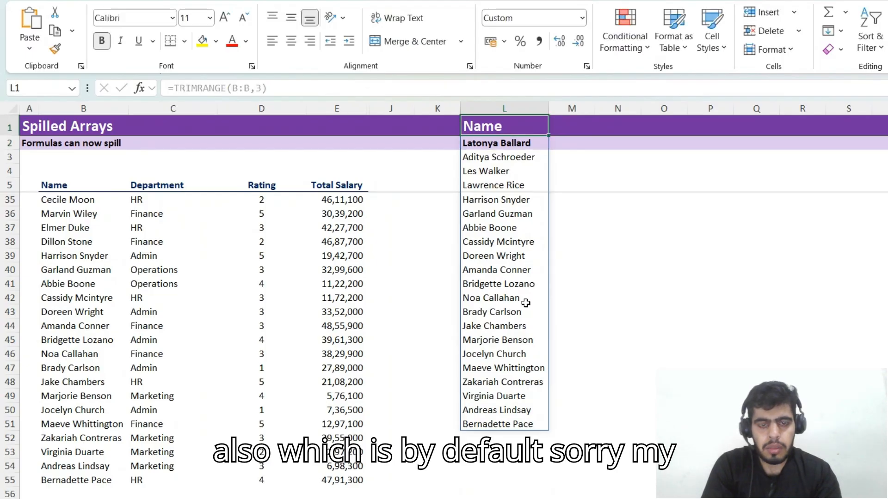
pyautogui.press('F2')
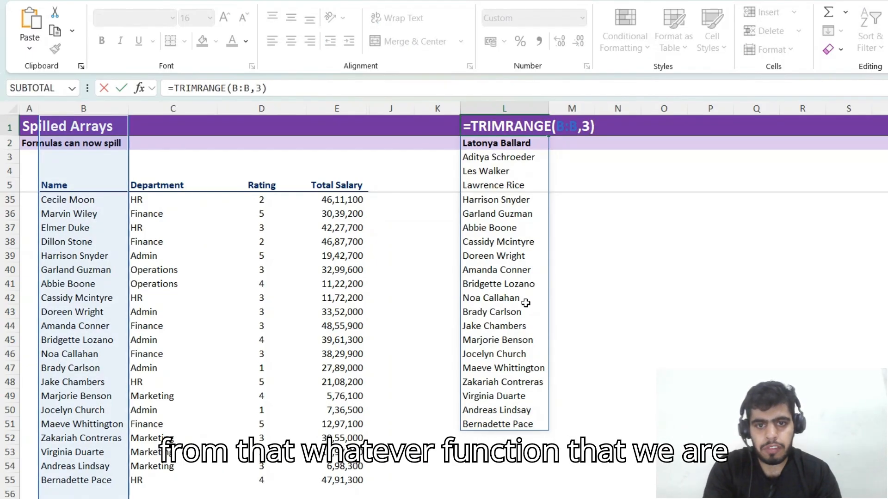
pyautogui.press('BackSpace')
pyautogui.write('0')
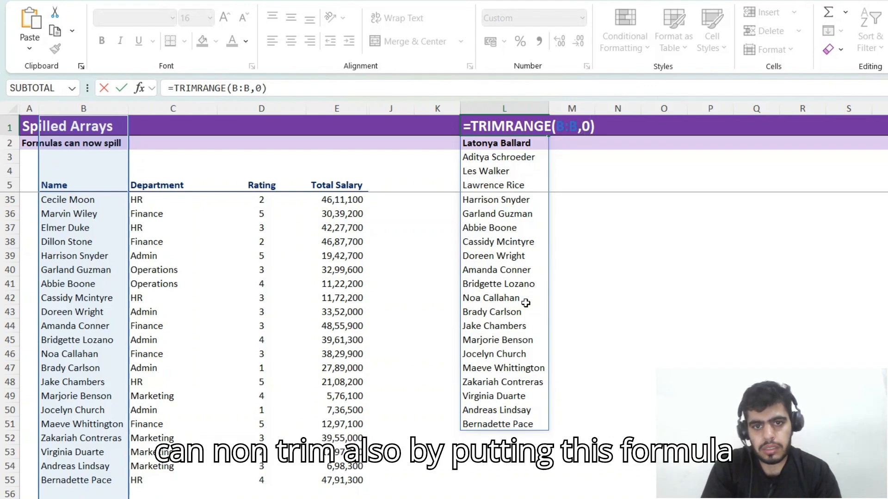
pyautogui.press('BackSpace')
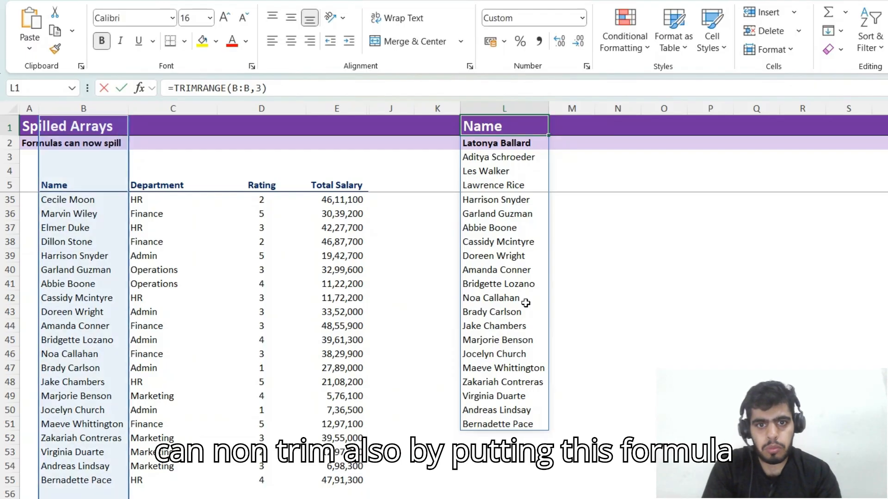
pyautogui.write('3')
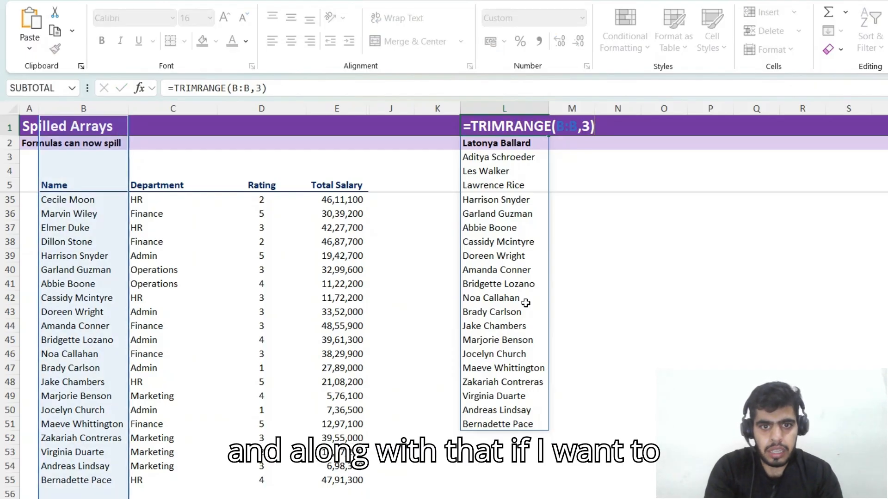
pyautogui.press('Escape')
# Step: Clear the TRIMRANGE formula from L1
pyautogui.press('Delete')
pyautogui.press('Left')
pyautogui.press('Down')
pyautogui.press('Down')
pyautogui.press('Down')
pyautogui.press('Down')
pyautogui.press('Left')
pyautogui.press('Left')
pyautogui.press('Left')
pyautogui.press('Right')
pyautogui.press('Right')
pyautogui.press('Right')
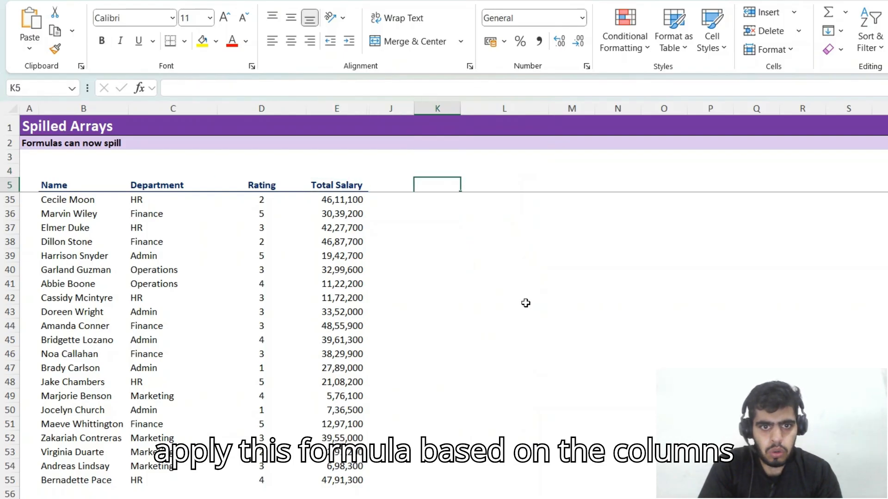
# Step: Enter =TRIMRANGE(B:E) in L5 to spill the full table, and check the last row of the spill
pyautogui.press('Right')
pyautogui.write('=tri')
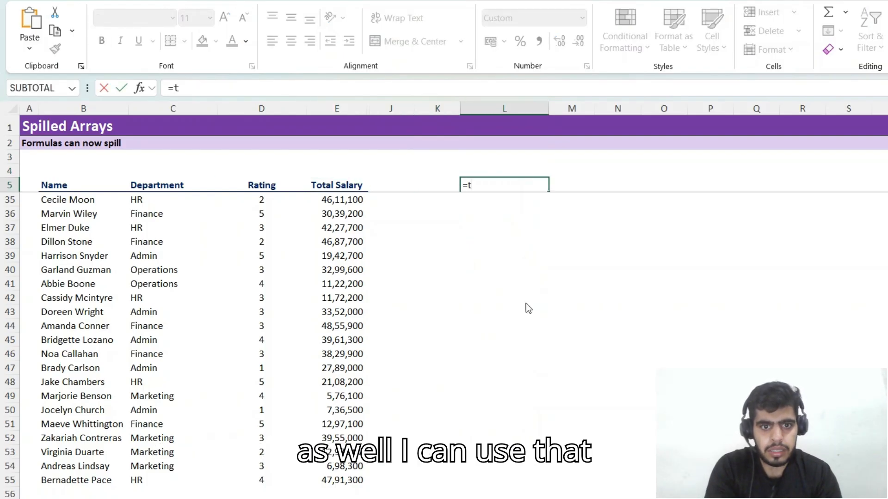
pyautogui.press('Tab')
pyautogui.press('Left')
pyautogui.press('Left')
pyautogui.press('Left')
pyautogui.press('Left')
pyautogui.press('Left')
pyautogui.press('Left')
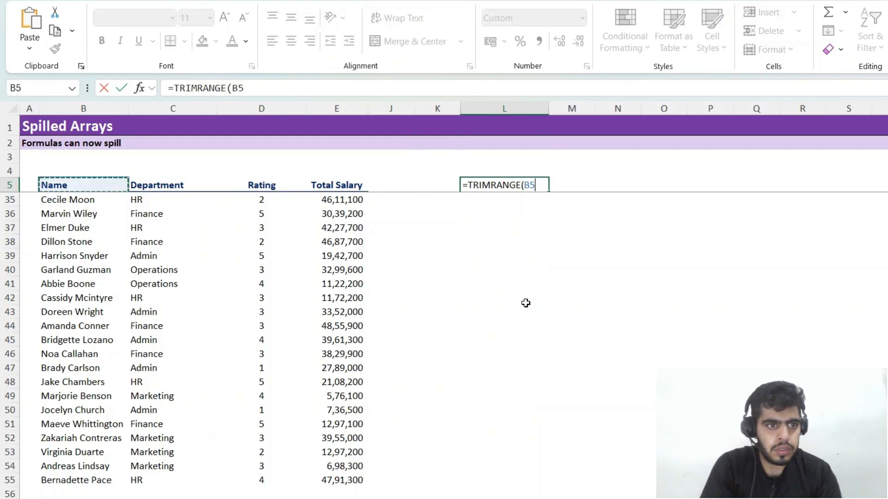
pyautogui.hotkey('ctrl', 'space')
pyautogui.hotkey('shift', 'Right')
pyautogui.hotkey('shift', 'Right')
pyautogui.hotkey('shift', 'Right')
pyautogui.hotkey('shift', 'Right')
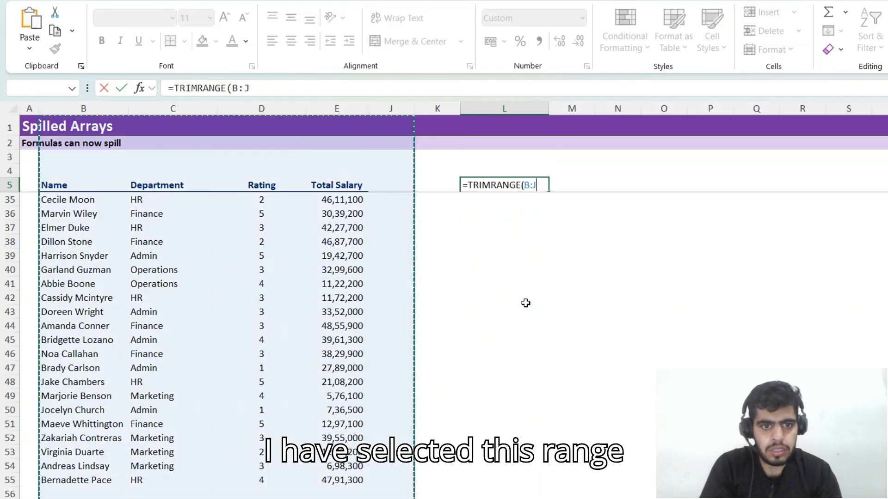
pyautogui.hotkey('shift', 'Left')
pyautogui.press('Return')
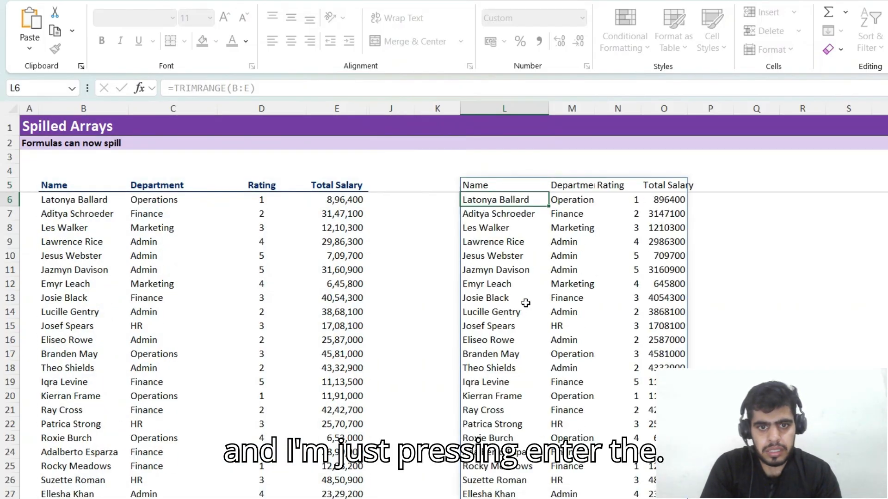
pyautogui.hotkey('ctrl', 'Down')
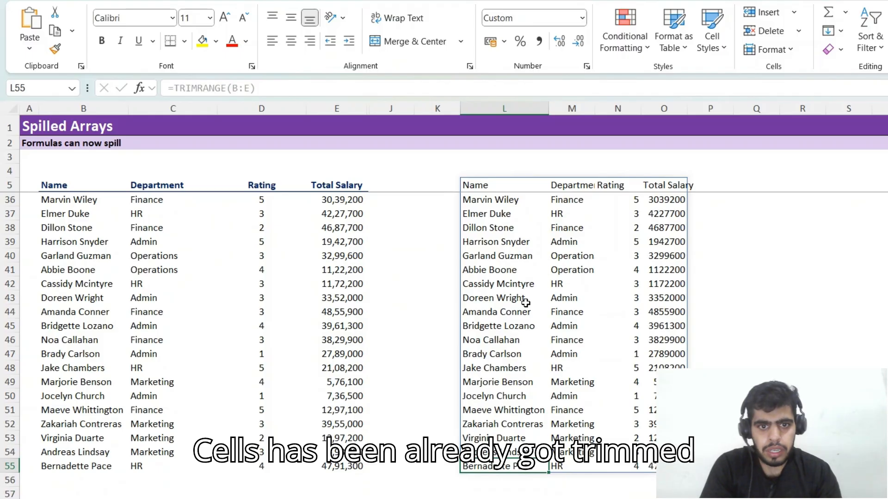
# Step: Add 2 as the third argument of the formula in L5, leaving the second empty: =TRIMRANGE(B:E,,2)
pyautogui.hotkey('ctrl', 'Up')
pyautogui.press('F2')
pyautogui.write(',,')
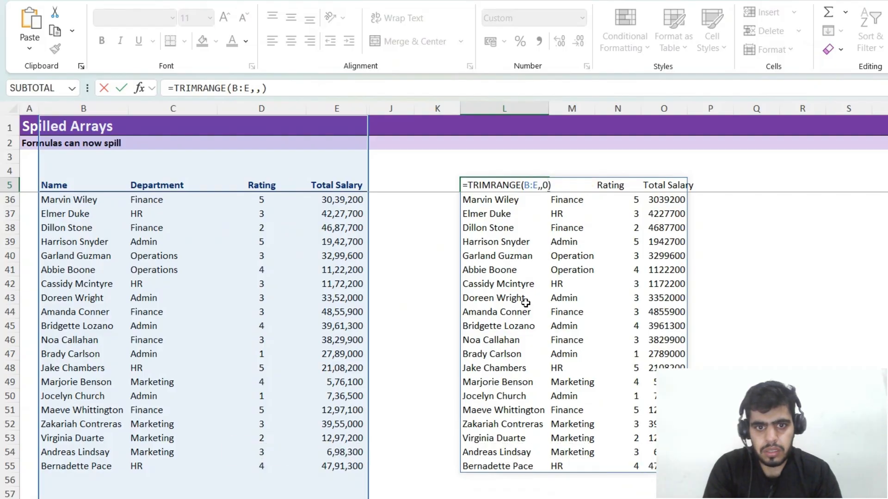
pyautogui.write('0')
pyautogui.press('BackSpace')
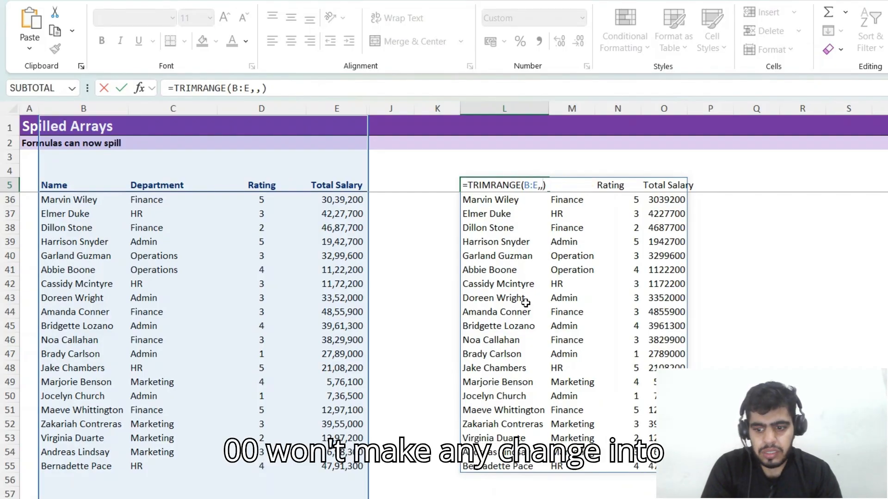
pyautogui.write('2')
pyautogui.press('Return')
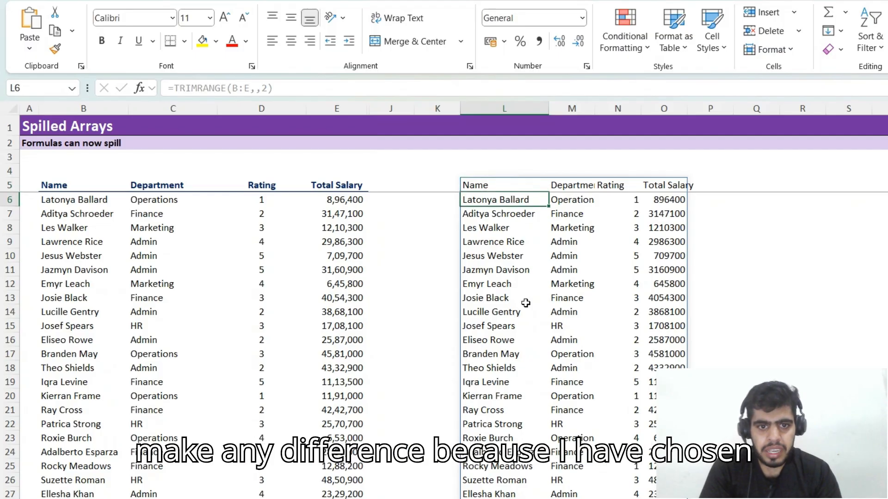
# Step: Compare the last rows and columns of the spilled table with the source table in columns B to E
pyautogui.hotkey('ctrl', 'Down')
pyautogui.press('Up')
pyautogui.press('Up')
pyautogui.press('Left')
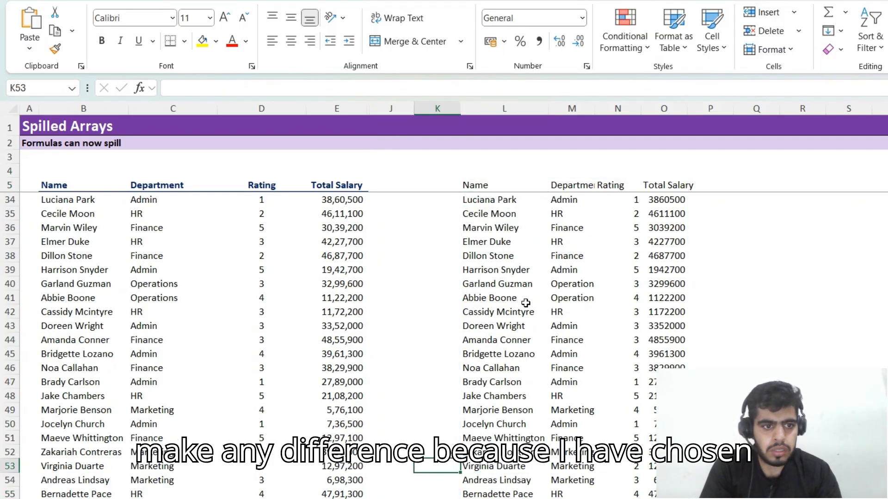
pyautogui.press('Left')
pyautogui.press('Left')
pyautogui.press('Left')
pyautogui.press('Left')
pyautogui.press('Left')
pyautogui.press('Right')
pyautogui.press('Right')
pyautogui.press('Right')
pyautogui.press('Right')
pyautogui.press('Right')
pyautogui.press('Right')
pyautogui.press('Right')
pyautogui.press('Right')
pyautogui.press('Right')
pyautogui.press('Right')
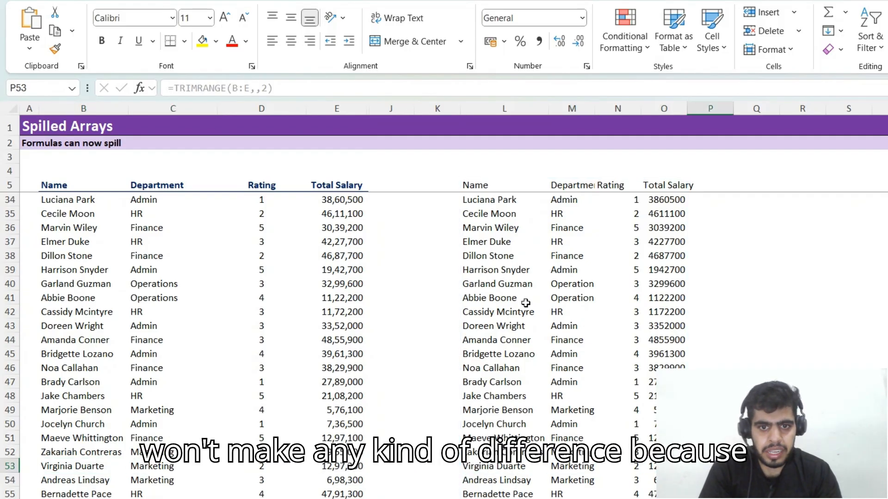
pyautogui.press('Left')
pyautogui.press('Left')
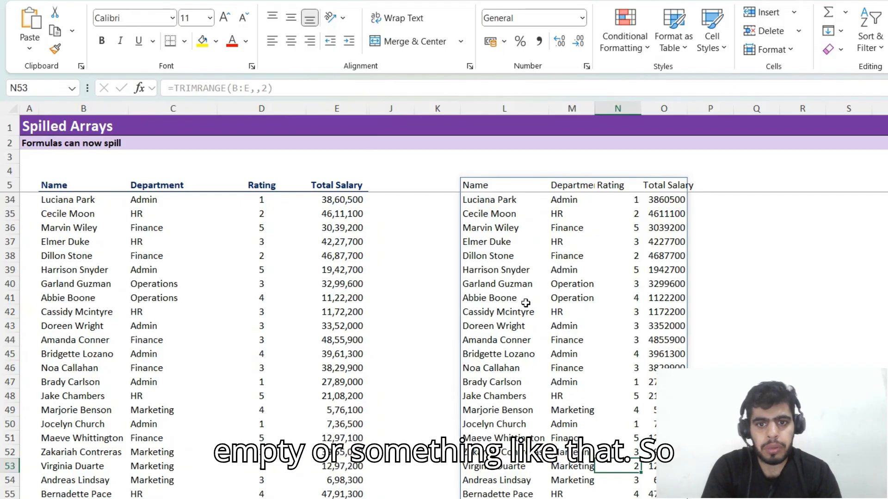
# Step: Undo the last formula change in L5 and look across the first data row of the spilled table
pyautogui.hotkey('ctrl', 'z')
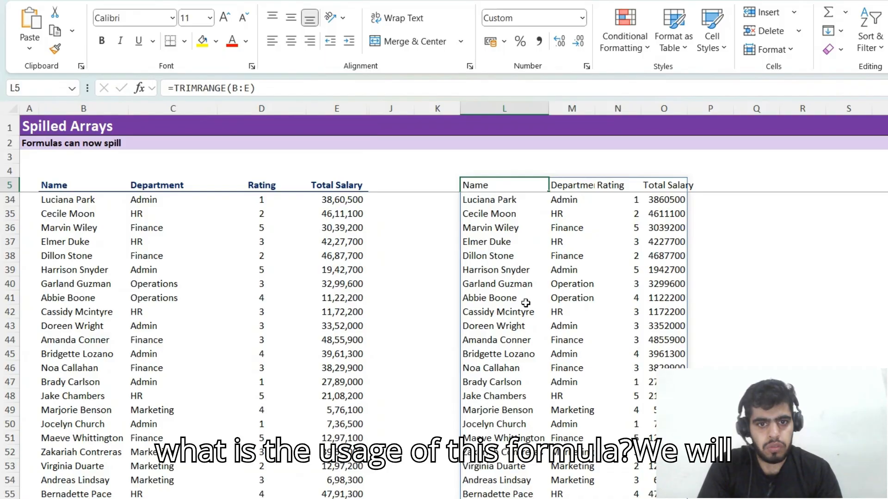
pyautogui.press('Down')
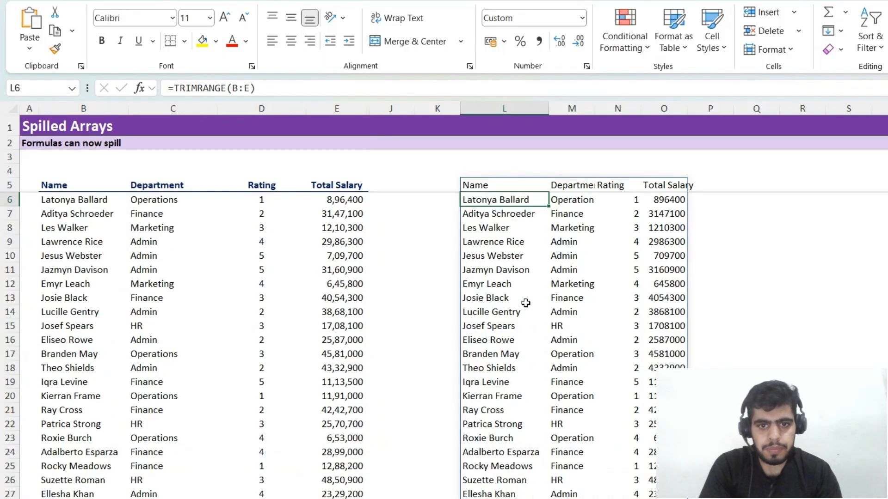
pyautogui.press('Right')
pyautogui.press('Right')
pyautogui.press('Right')
pyautogui.press('Right')
pyautogui.press('Left')
pyautogui.press('Left')
pyautogui.press('Left')
pyautogui.press('Left')
pyautogui.press('Left')
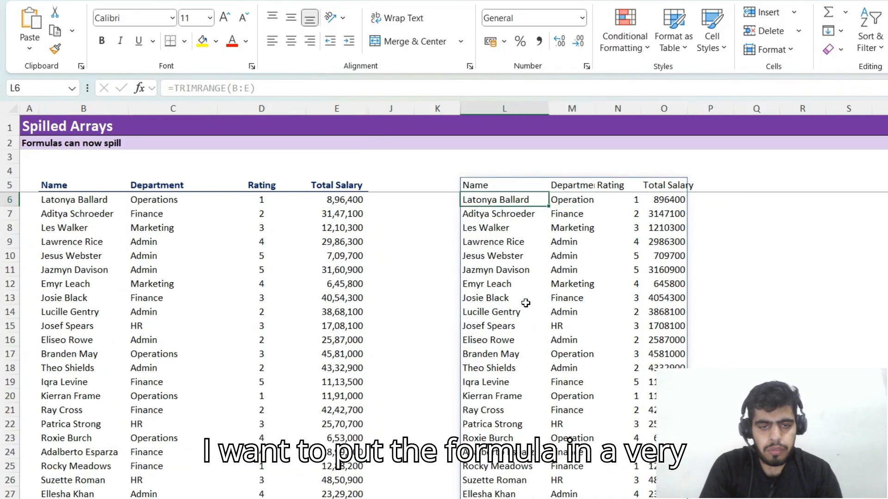
pyautogui.press('Up')
pyautogui.press('Right')
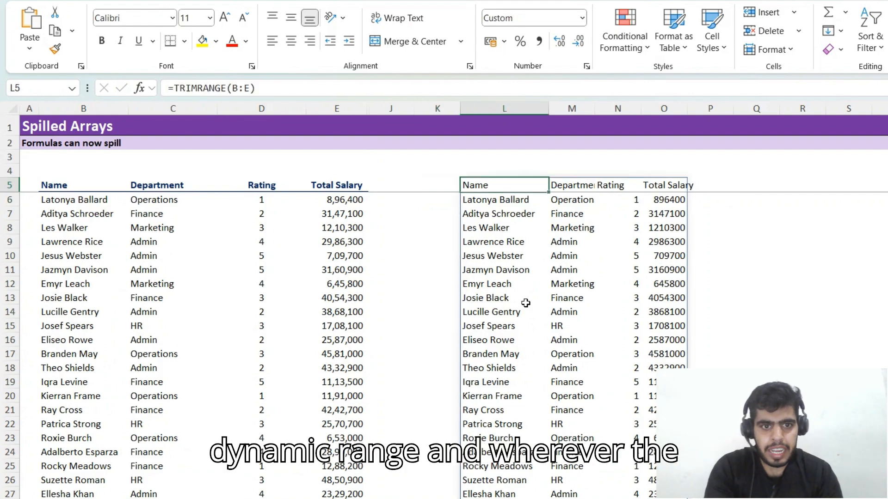
# Step: Delete the TRIMRANGE formula from L5 to remove the spilled table
pyautogui.press('Delete')
pyautogui.press('Left')
pyautogui.press('Left')
pyautogui.press('Left')
pyautogui.press('Left')
pyautogui.press('Left')
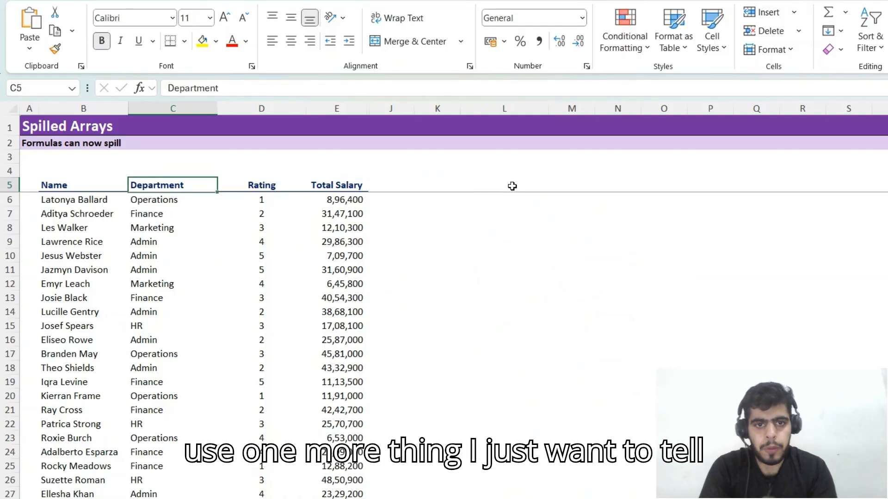
# Step: Enter the formula =B:B in L1 to spill the whole of column B
pyautogui.click(507, 123)
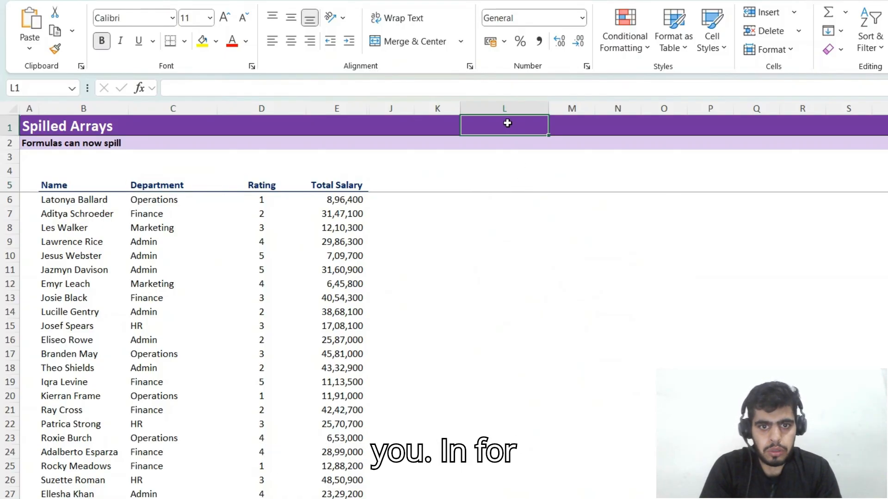
pyautogui.write('=')
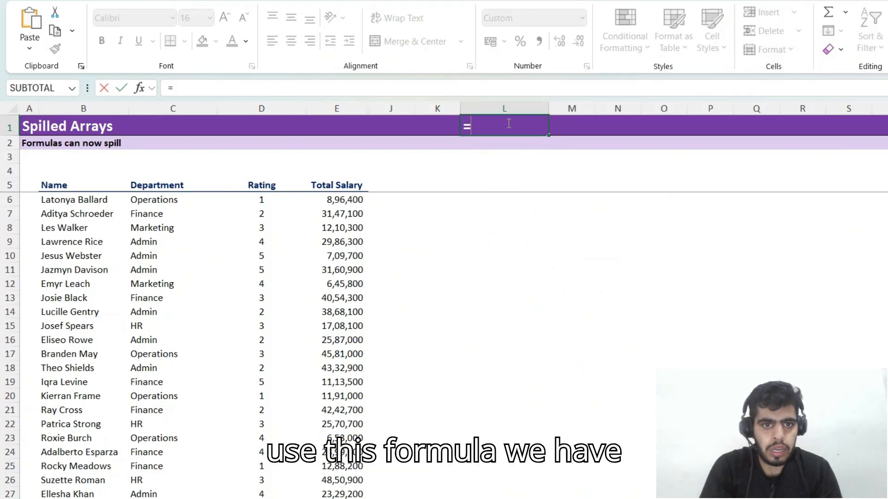
pyautogui.click(108, 108)
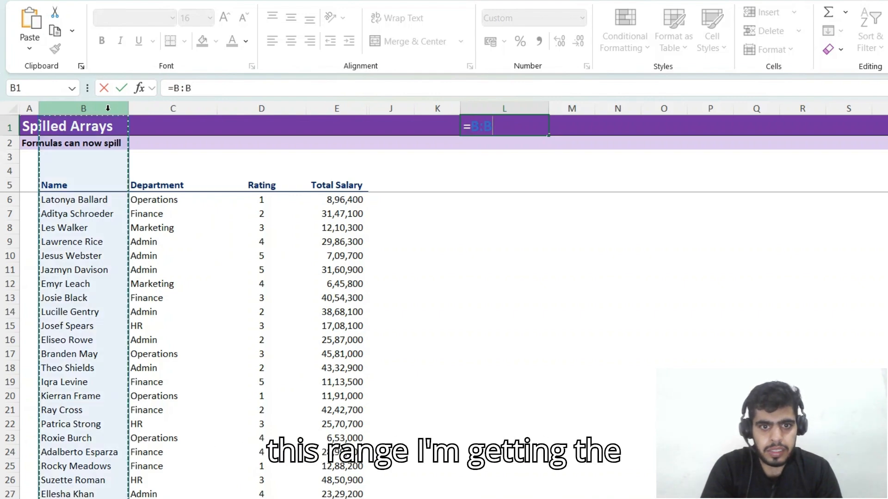
pyautogui.press('Return')
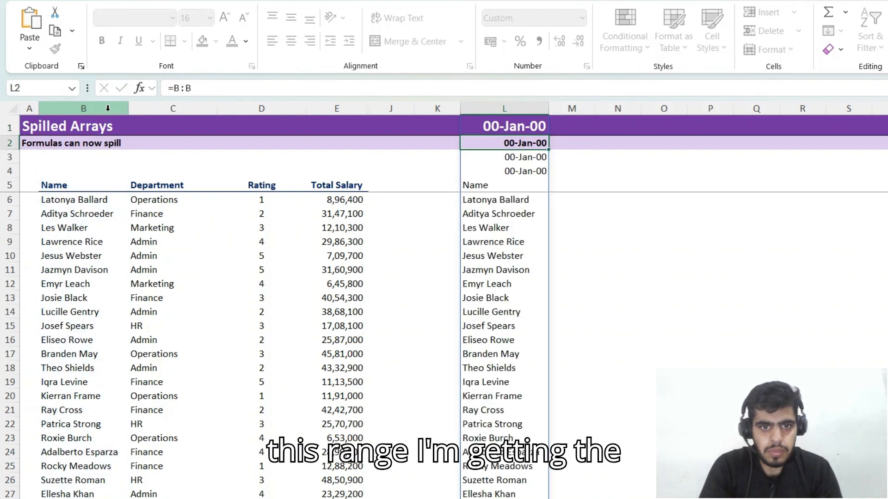
# Step: Add a dot after the colon in L1's formula to trim trailing blanks: =B:.B
pyautogui.press('Up')
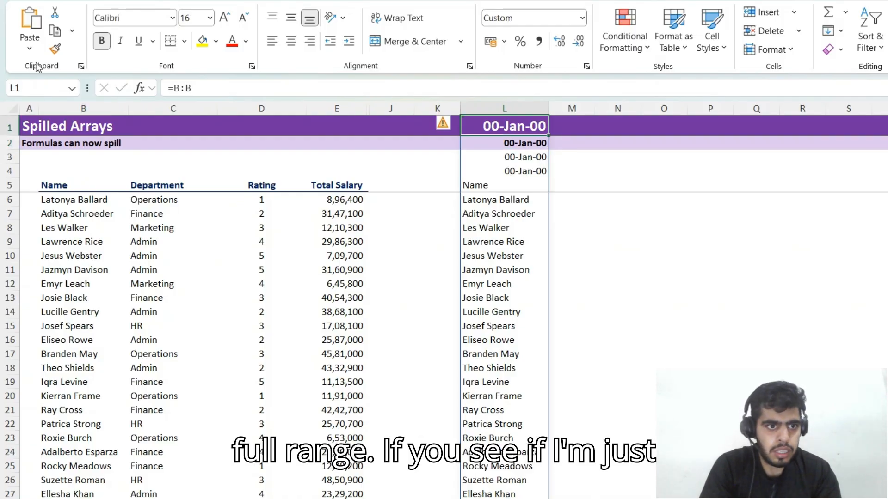
pyautogui.click(186, 89)
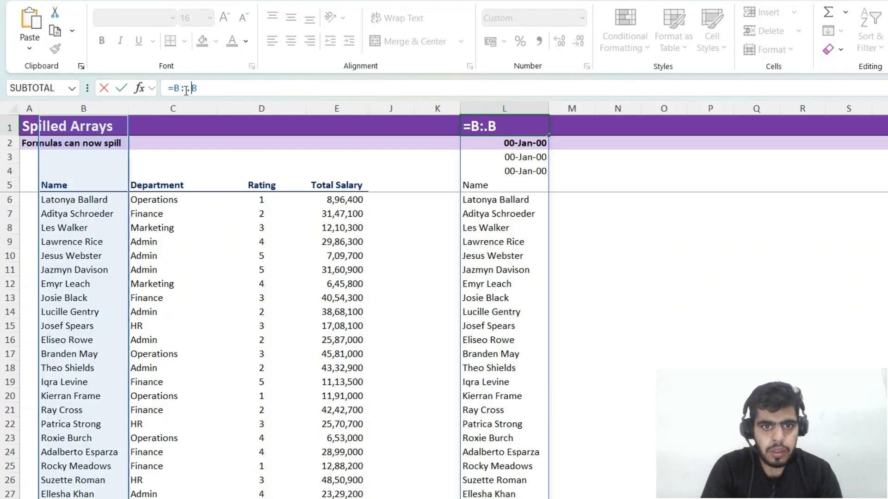
pyautogui.press('Return')
# Step: Examine the spilled names in column L down to the last entry and the cells just below it
pyautogui.press('Down')
pyautogui.press('Down')
pyautogui.press('Down')
pyautogui.press('Down')
pyautogui.press('Down')
pyautogui.press('Down')
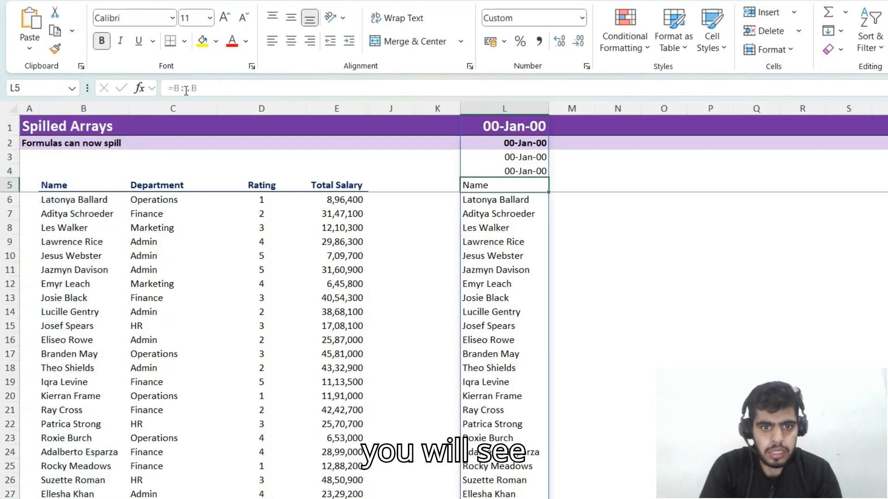
pyautogui.press('Down')
pyautogui.press('Down')
pyautogui.hotkey('ctrl', 'Down')
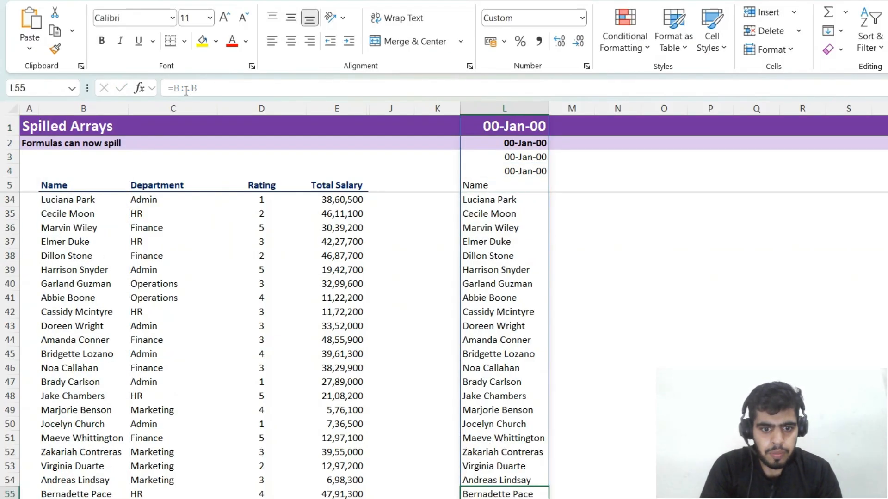
pyautogui.press('Down')
pyautogui.press('Down')
pyautogui.press('Down')
pyautogui.press('Down')
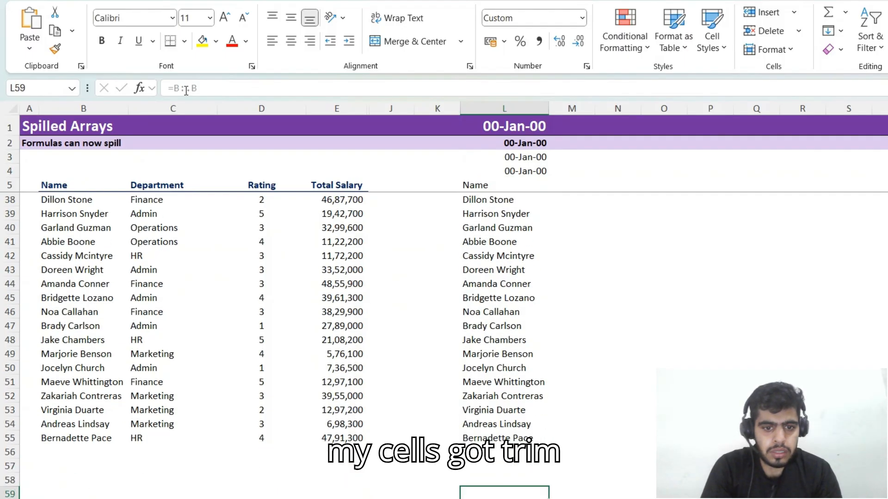
pyautogui.press('Up')
pyautogui.press('Up')
pyautogui.press('Up')
pyautogui.press('Up')
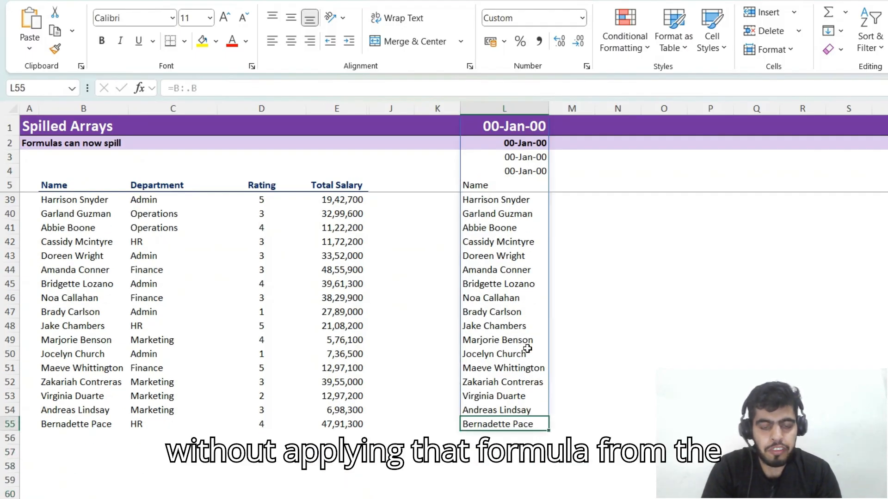
# Step: Add a dot before the colon in L1's formula to trim leading blanks too: =B.:.B
pyautogui.hotkey('ctrl', 'Up')
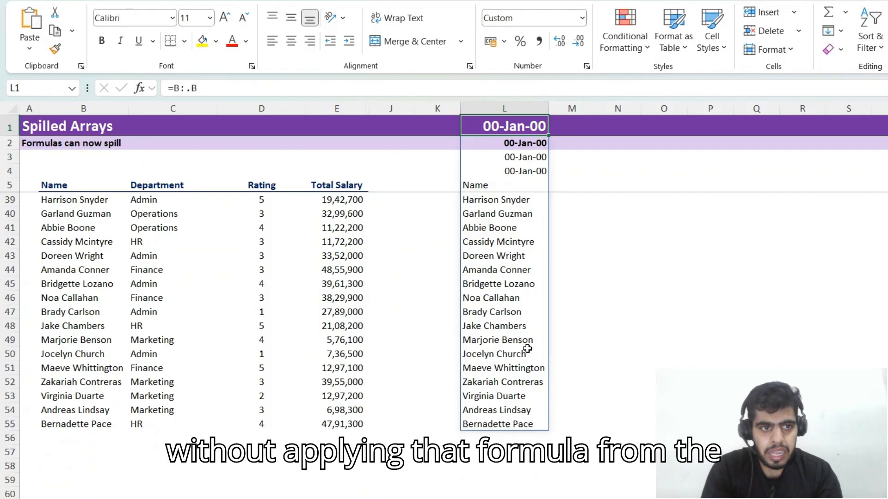
pyautogui.press('F2')
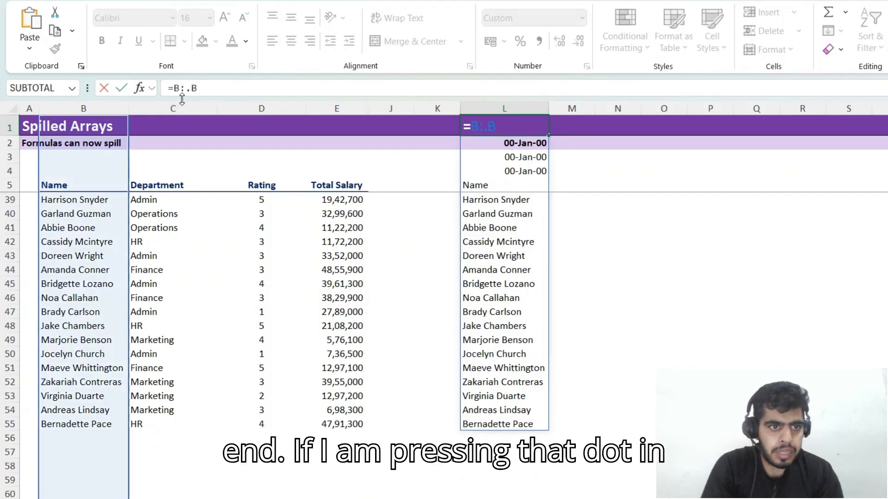
pyautogui.click(179, 87)
pyautogui.write('.')
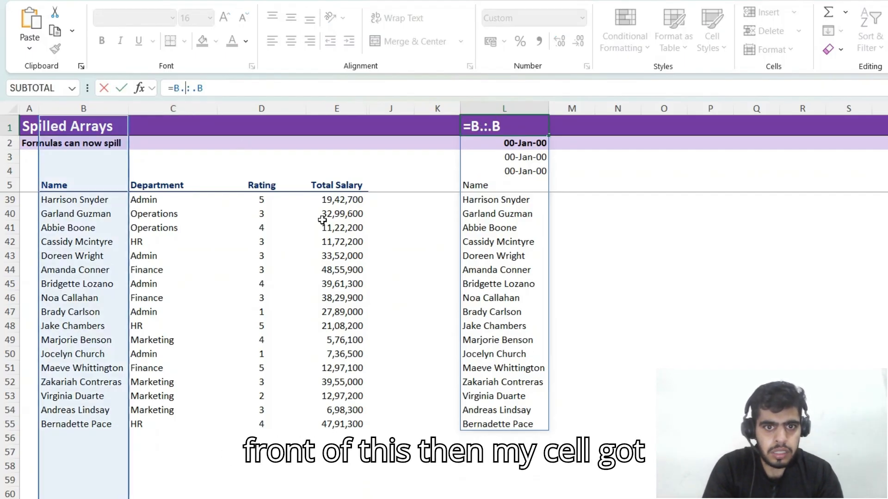
pyautogui.press('Return')
pyautogui.press('Up')
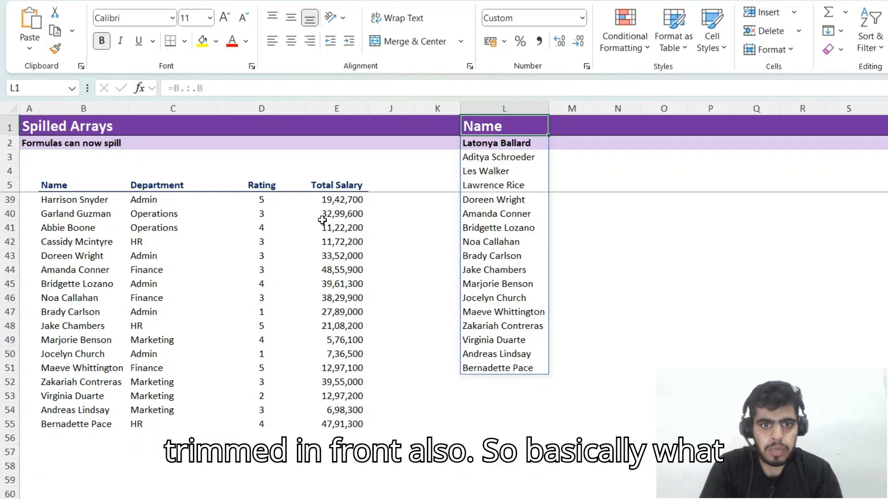
# Step: Look through the first rows of the trimmed spill in column L and compare them with the source names
pyautogui.press('Down')
pyautogui.press('Down')
pyautogui.press('Down')
pyautogui.press('Down')
pyautogui.press('Down')
pyautogui.press('Down')
pyautogui.press('Down')
pyautogui.press('Down')
pyautogui.press('Down')
pyautogui.press('Down')
pyautogui.press('Up')
pyautogui.press('Up')
pyautogui.press('Up')
pyautogui.press('Up')
pyautogui.press('Up')
pyautogui.press('Up')
pyautogui.press('Up')
pyautogui.press('Up')
pyautogui.press('Up')
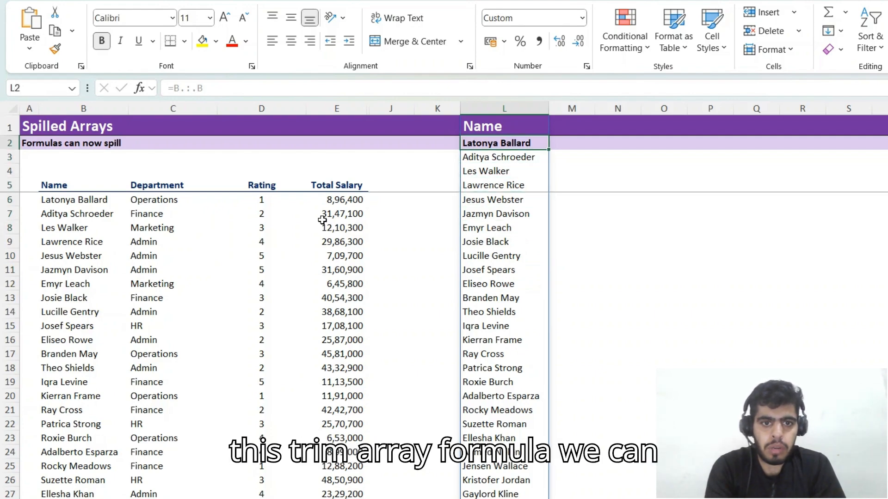
pyautogui.press('Up')
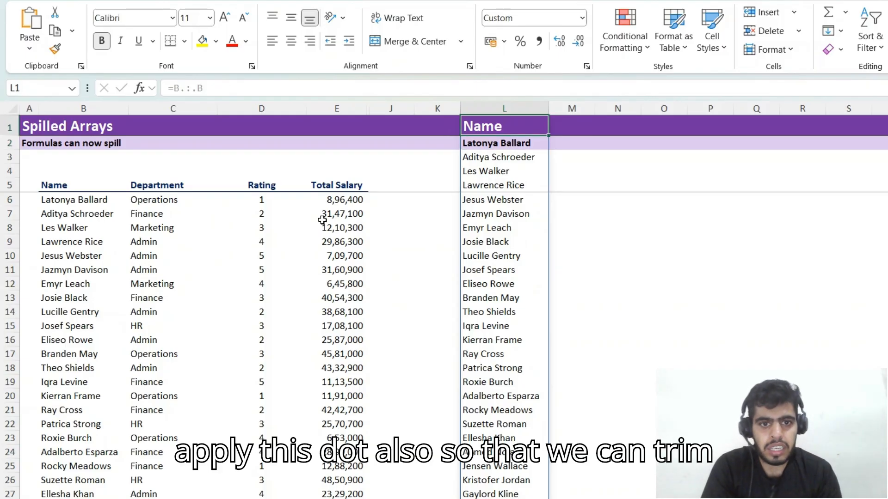
pyautogui.press('Down')
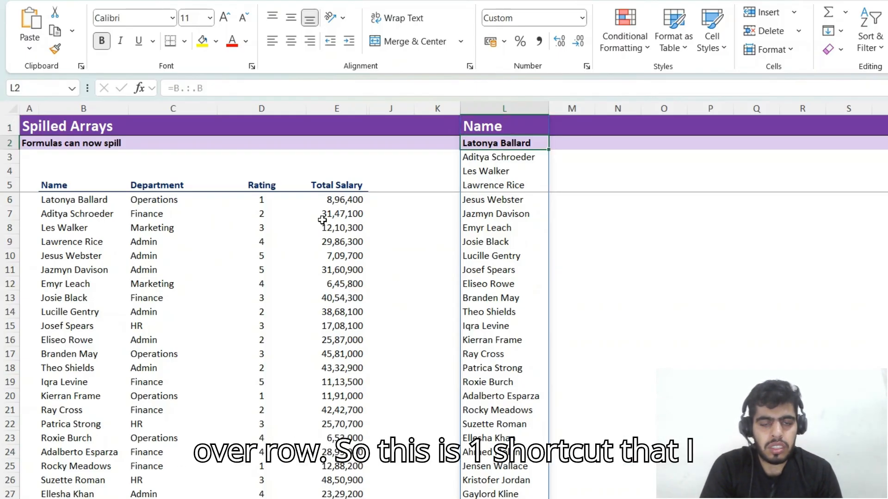